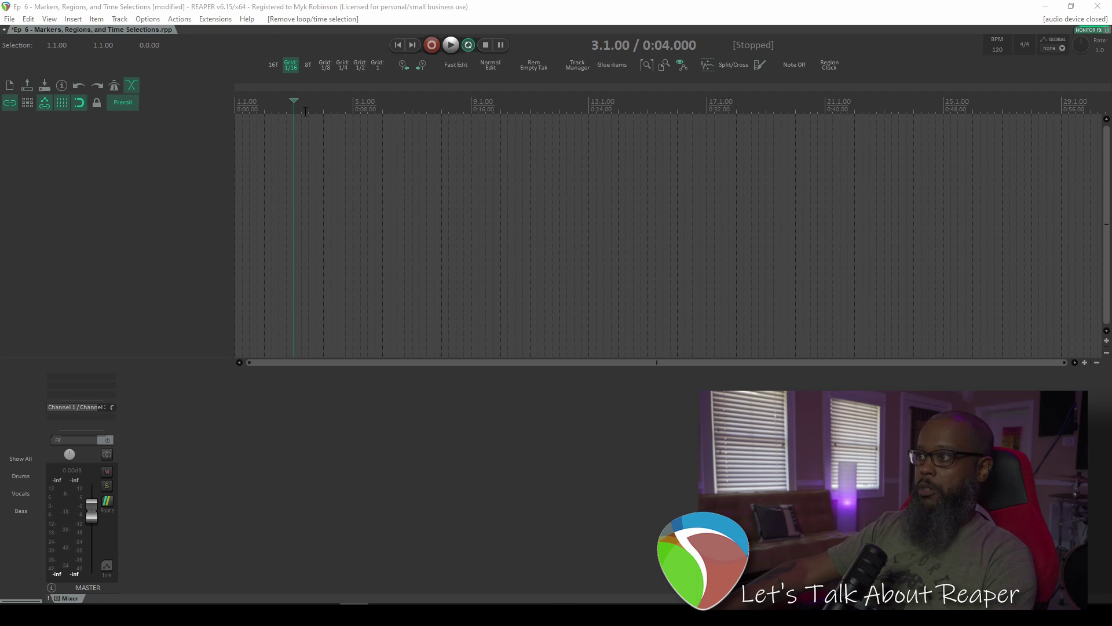
- Insert a named marker 'Intro' at 3.1.00 from the Insert menu
{"action": "left_click", "coordinate": [73, 18]}
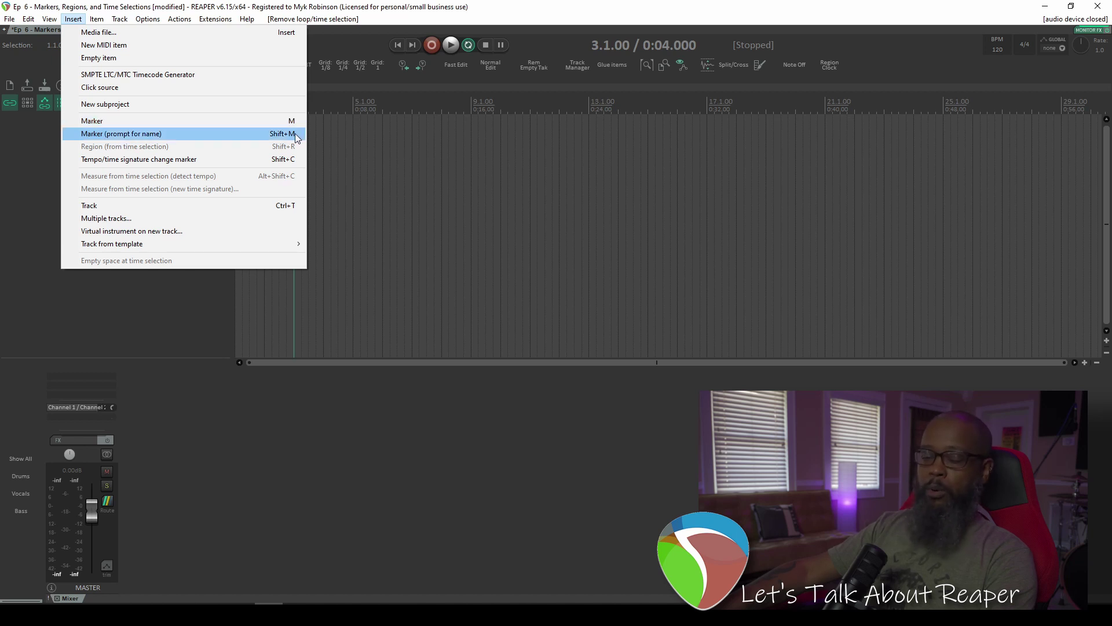
{"action": "left_click", "coordinate": [464, 7]}
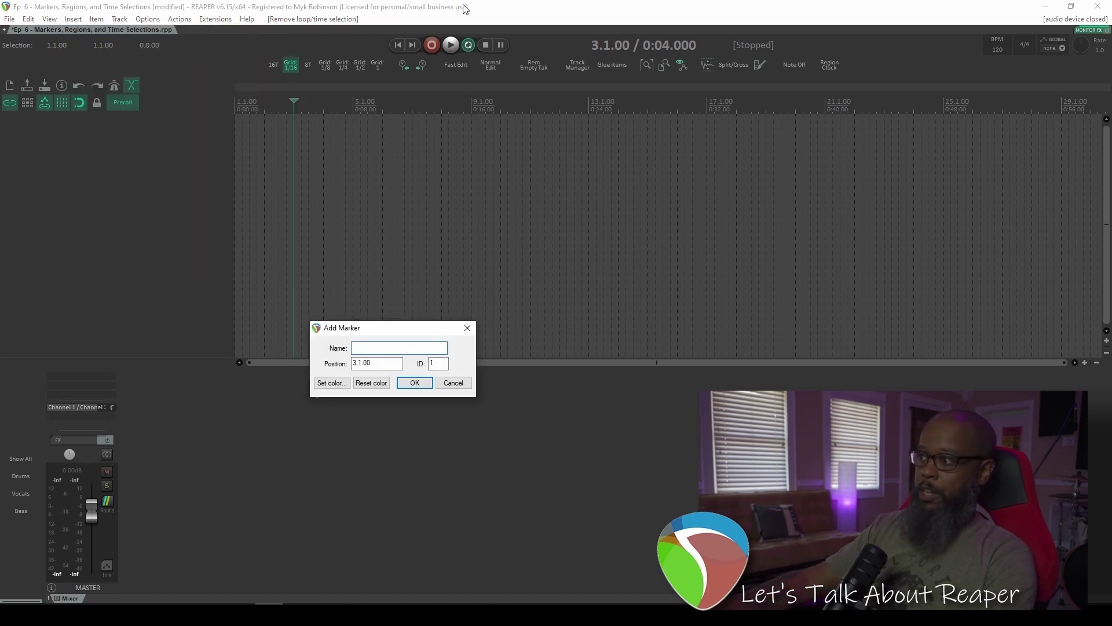
{"action": "left_click_drag", "start_coordinate": [409, 330], "coordinate": [410, 275]}
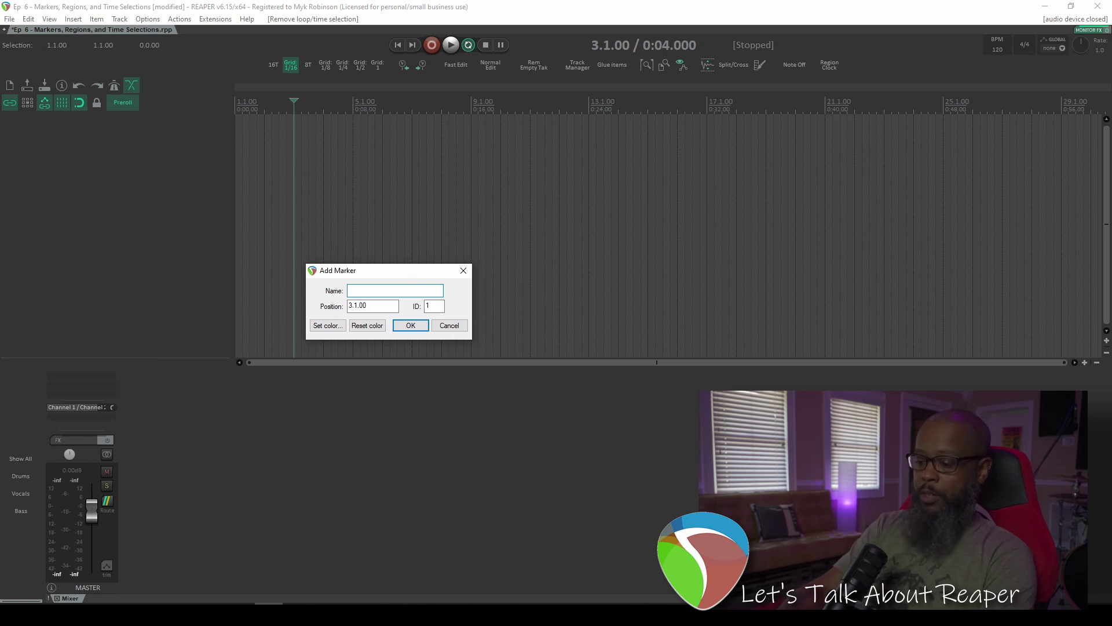
{"action": "type", "text": "o"}
{"action": "key", "text": "Return"}
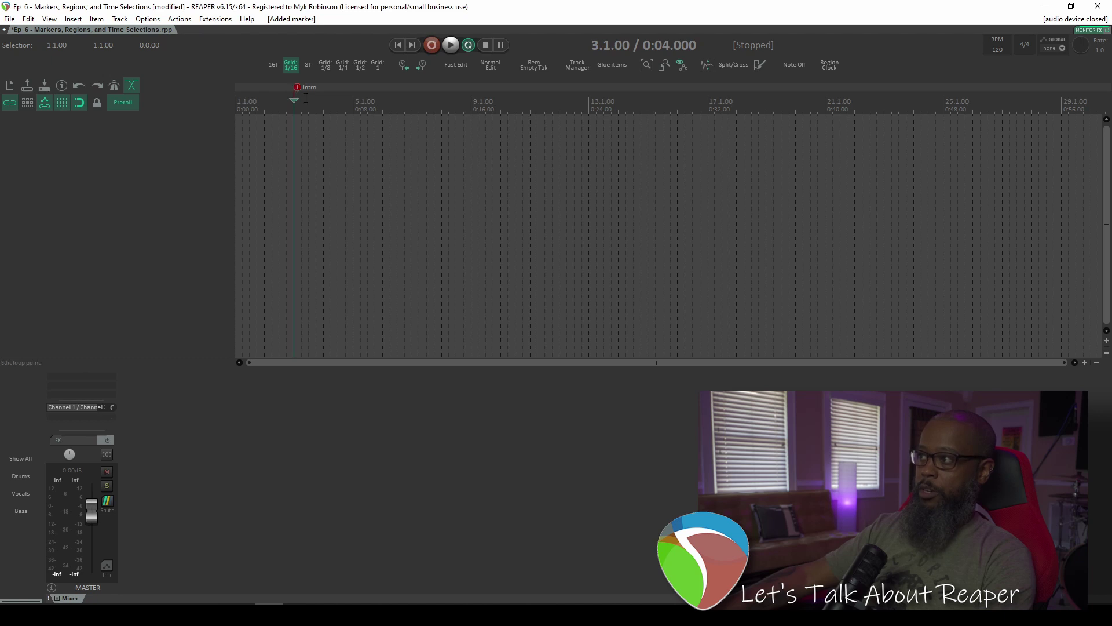
- Add a second marker named 'Verse' at 10.1.00 with Shift+M
{"action": "left_click", "coordinate": [501, 106]}
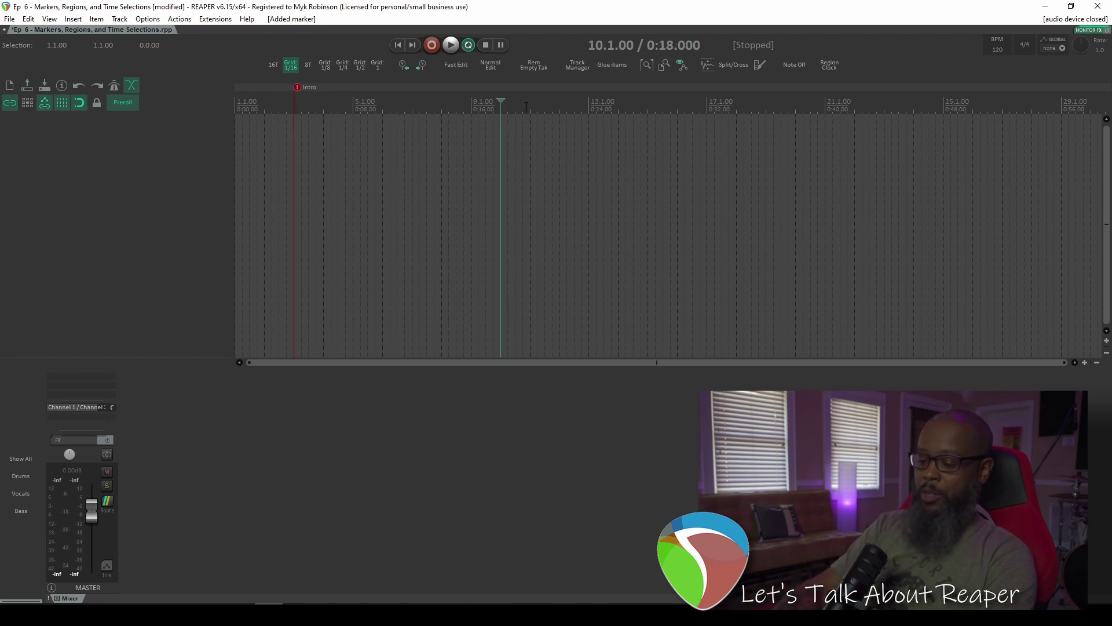
{"action": "key", "text": "shift+m"}
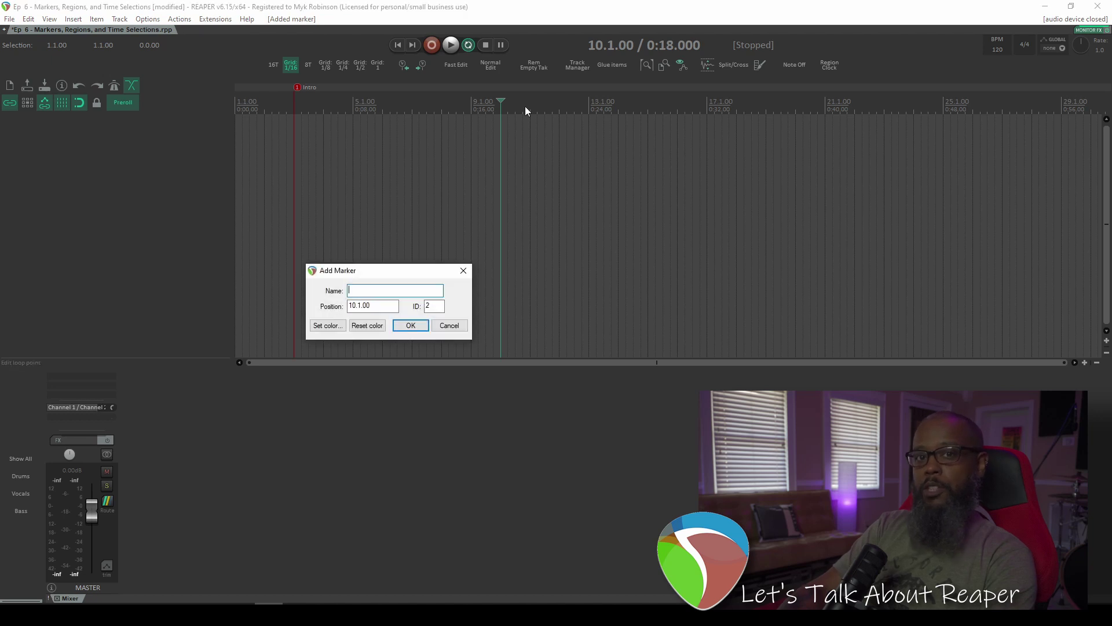
{"action": "type", "text": "Verse"}
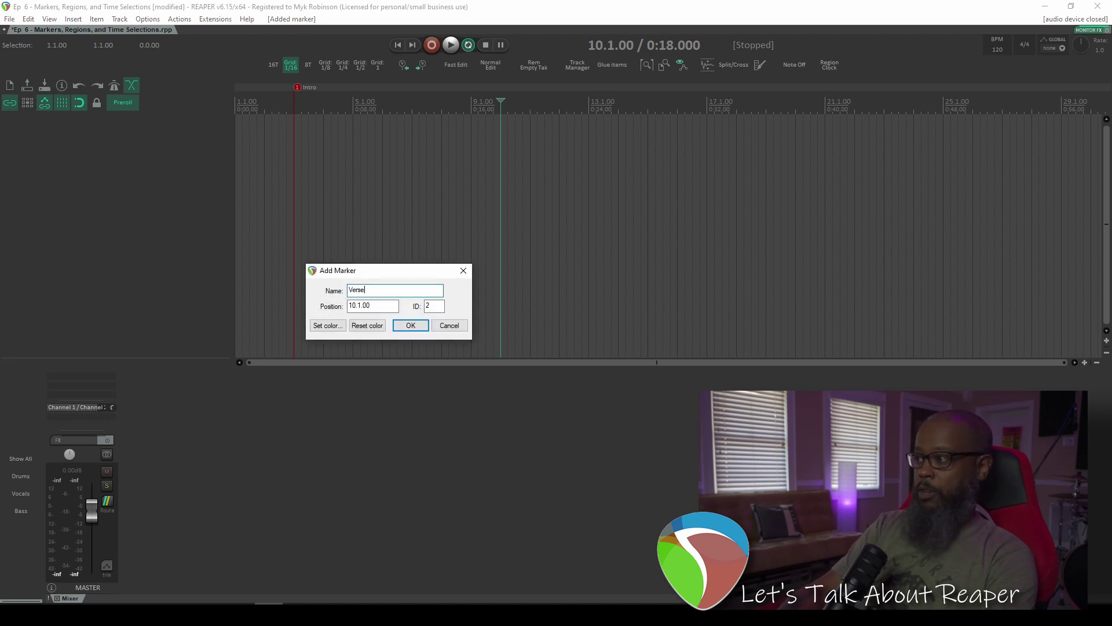
{"action": "key", "text": "Return"}
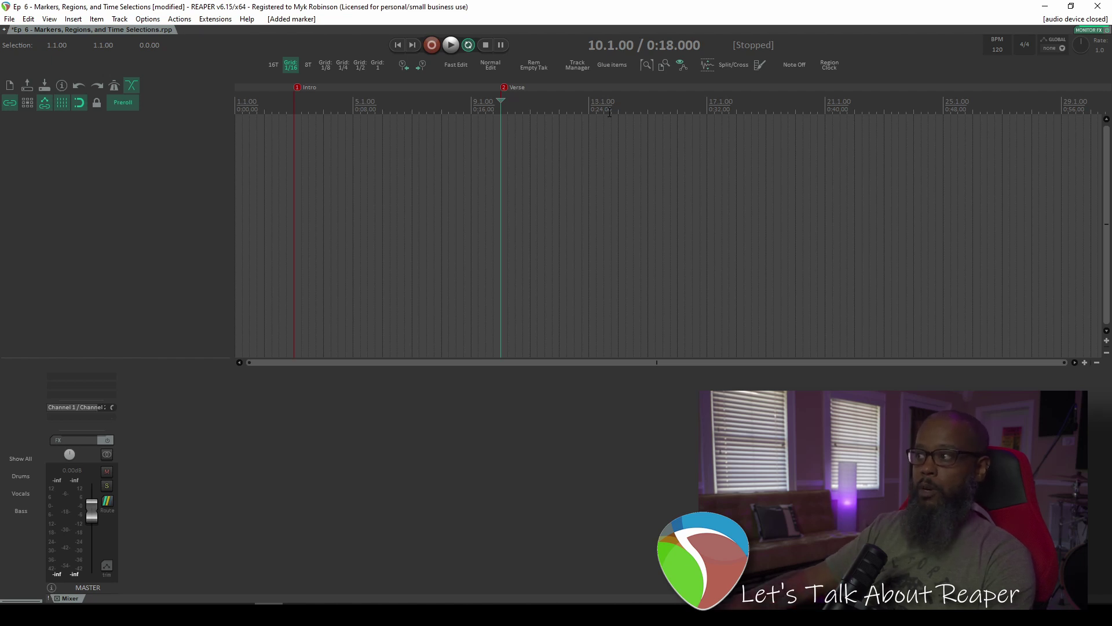
- Jump back and forth between the Intro and Verse markers using keys 1 and 2
{"action": "key", "text": "1"}
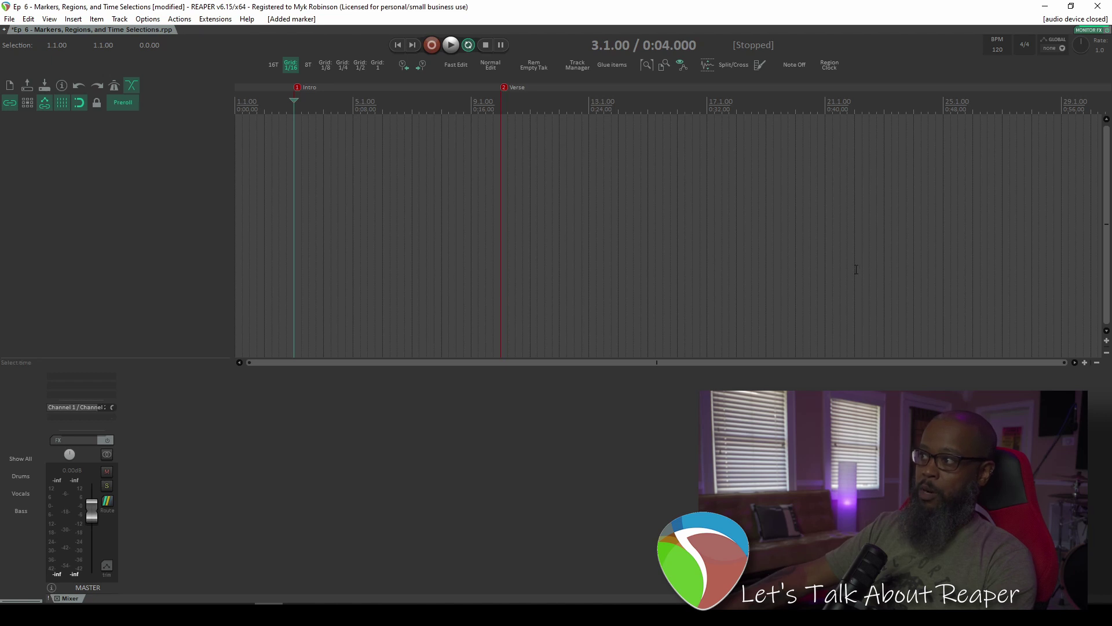
{"action": "key", "text": "2"}
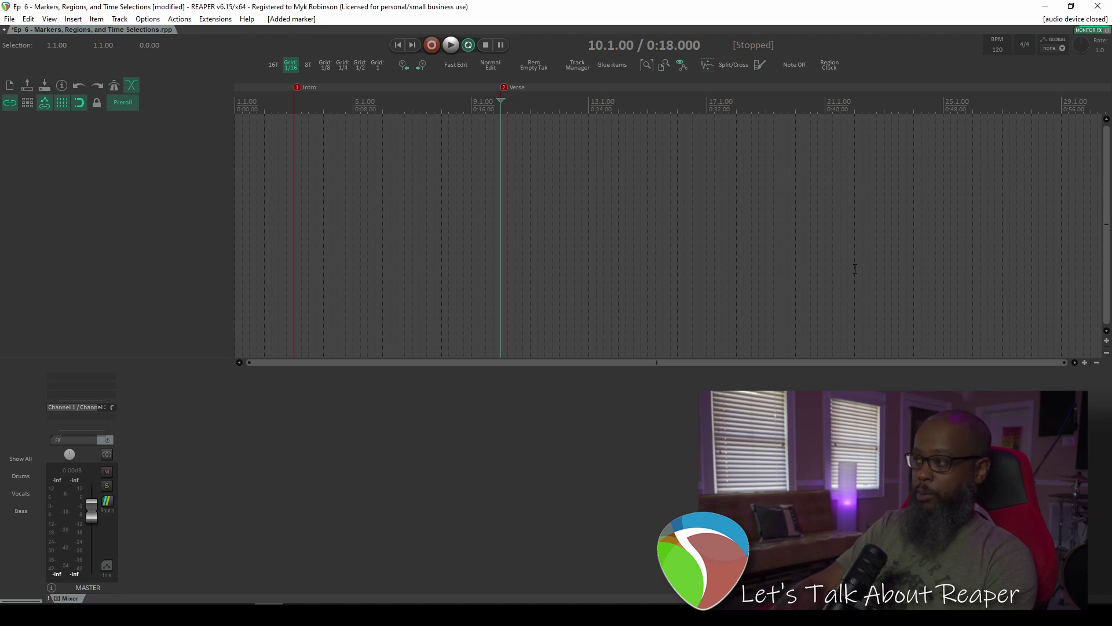
{"action": "key", "text": "1"}
{"action": "key", "text": "2"}
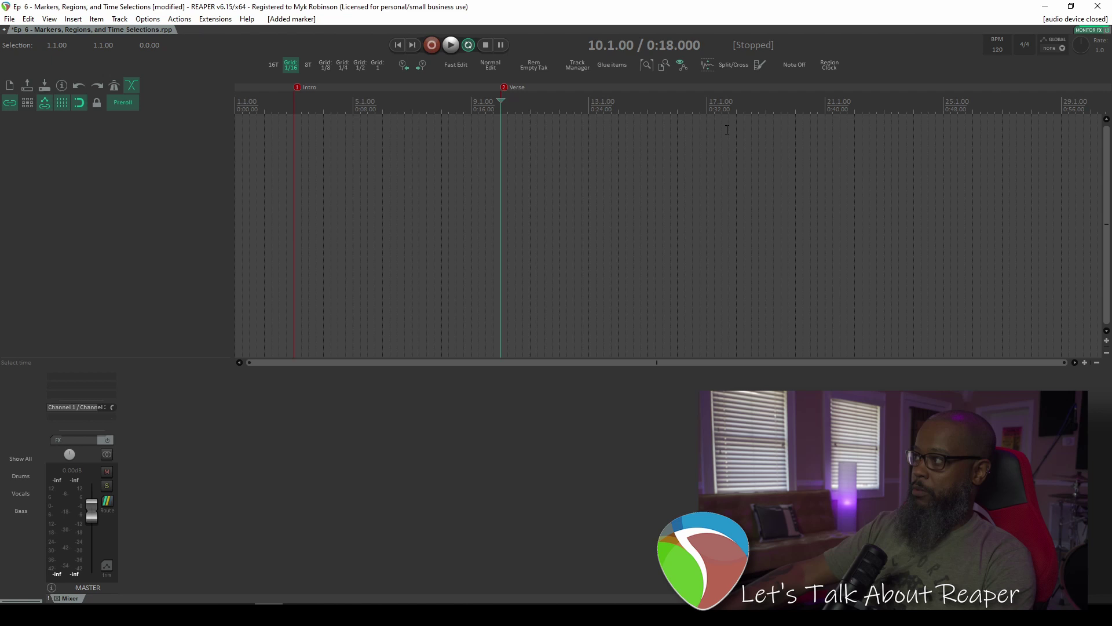
- Add a marker named 'Prechours' at 17.1.00
{"action": "left_click", "coordinate": [707, 106]}
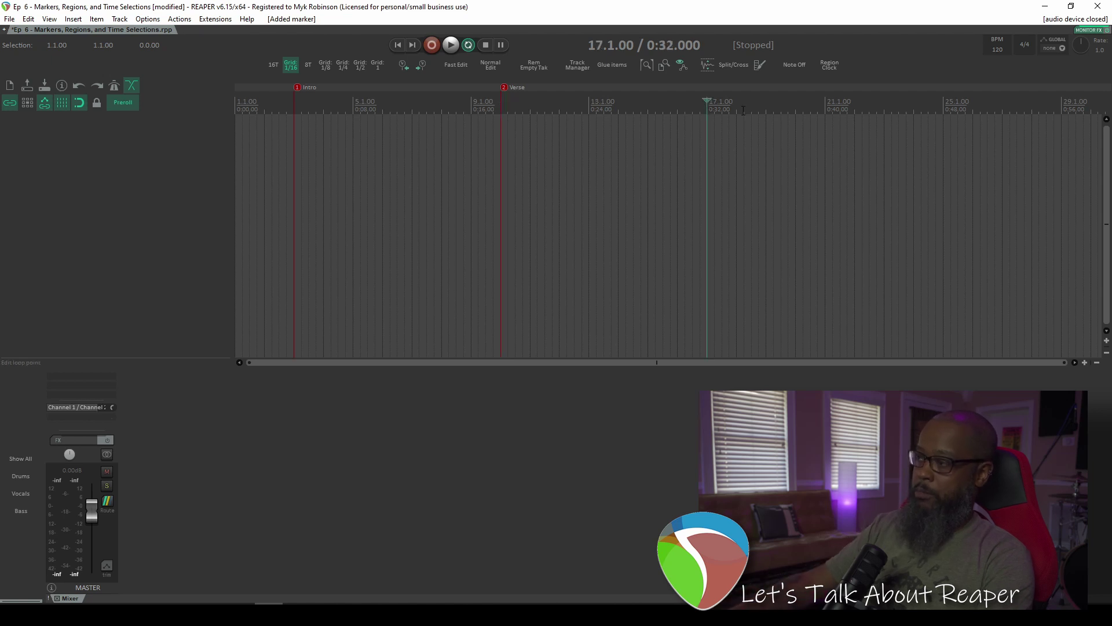
{"action": "key", "text": "shift+m"}
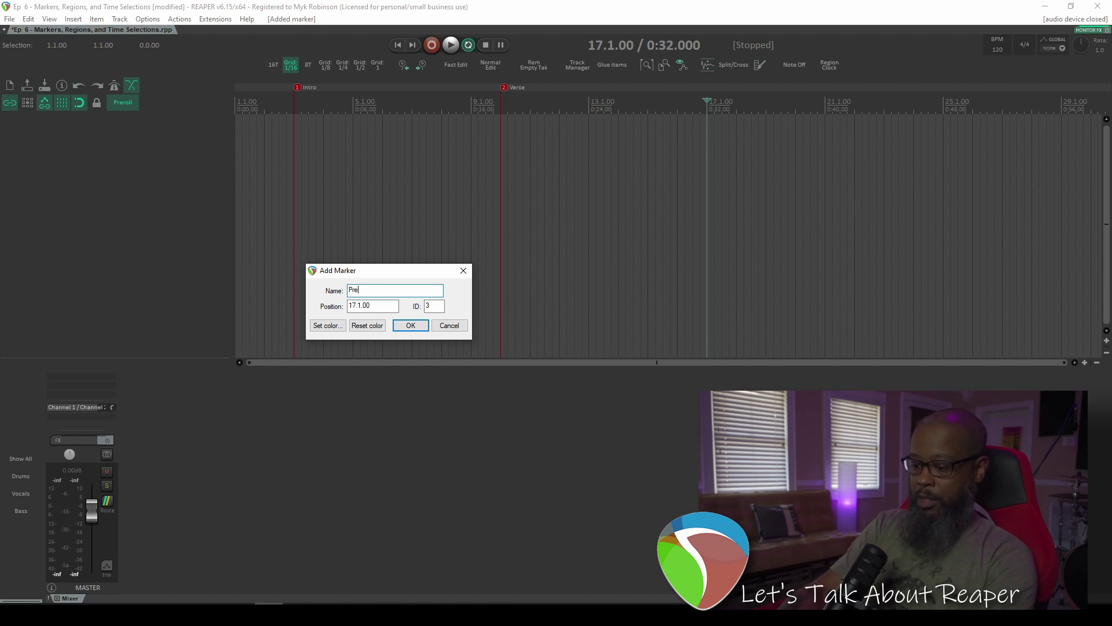
{"action": "type", "text": "Prechours"}
{"action": "key", "text": "Return"}
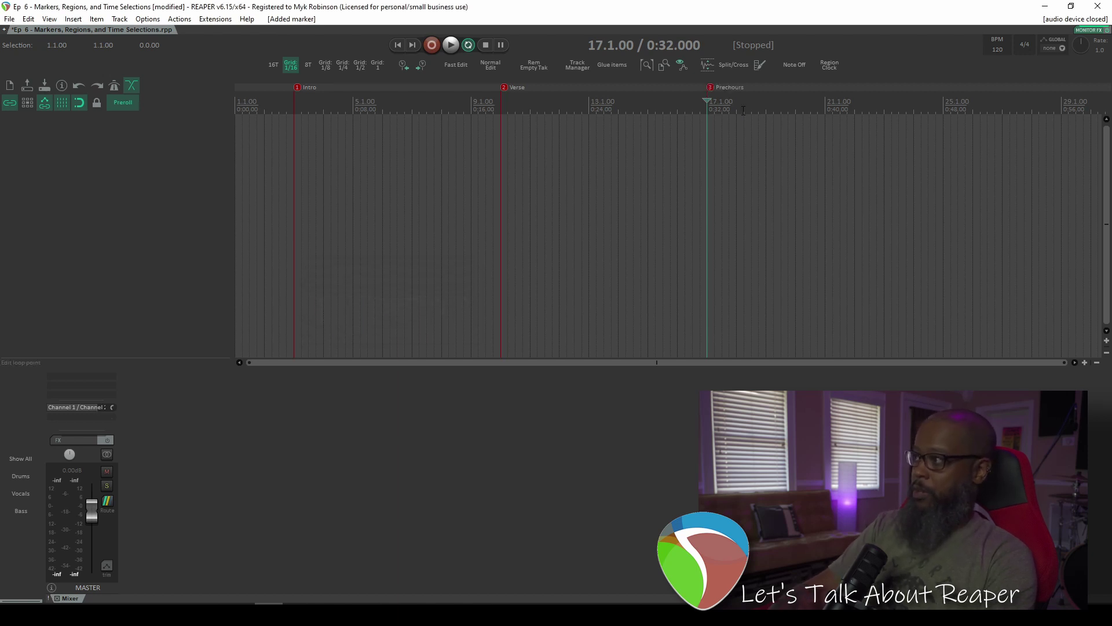
- Step through the Intro, Verse and Prechours markers with keys 1, 2 and 3
{"action": "key", "text": "1"}
{"action": "key", "text": "3"}
{"action": "key", "text": "2"}
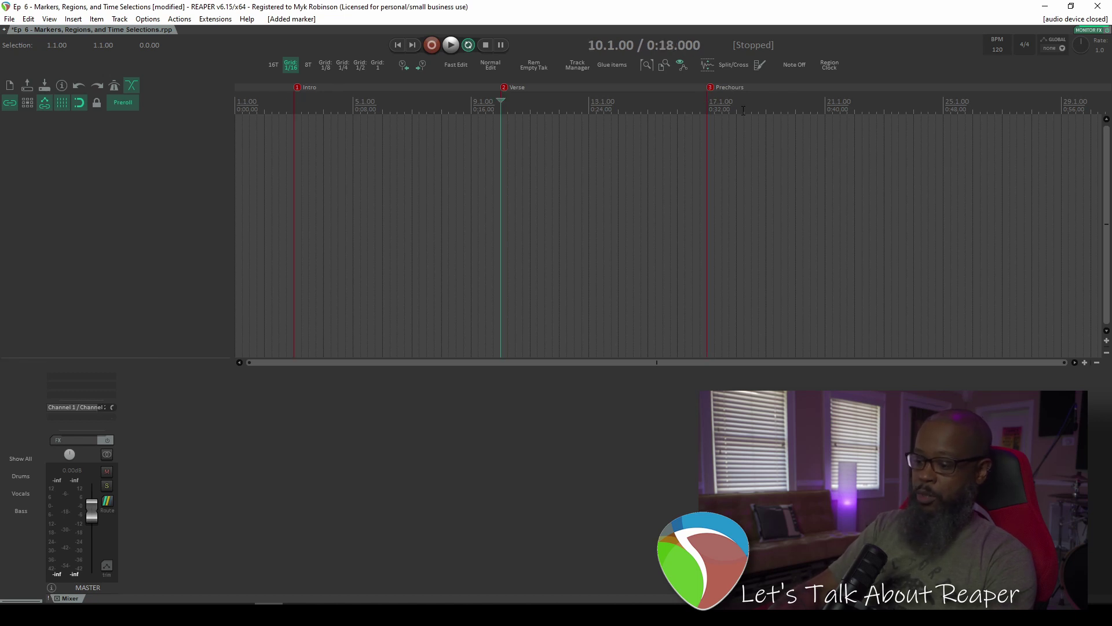
{"action": "key", "text": "1"}
{"action": "key", "text": "2"}
{"action": "key", "text": "3"}
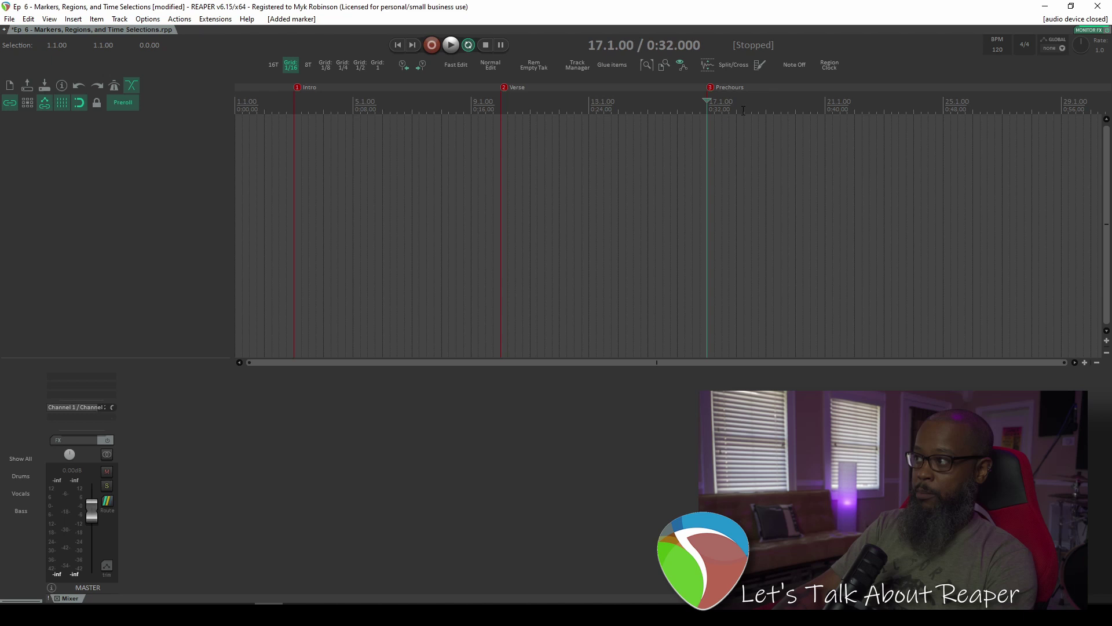
{"action": "key", "text": "2"}
{"action": "key", "text": "1"}
{"action": "key", "text": "2"}
{"action": "key", "text": "3"}
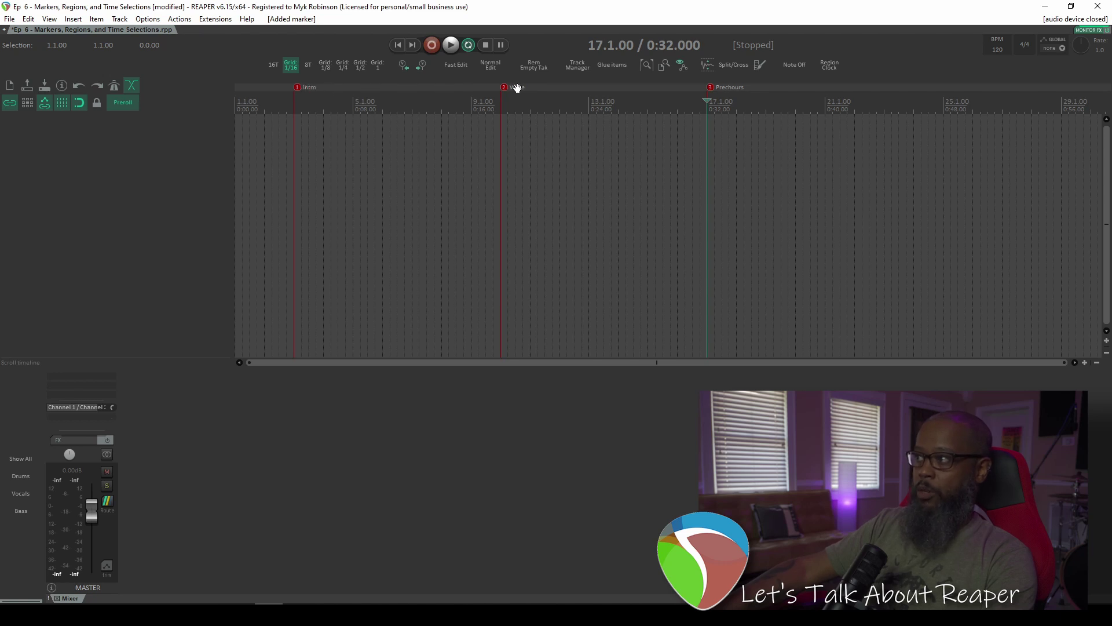
- Add a 'Chorus' marker at 21.1.00, then time-select the span from Prechours to Chorus
{"action": "double_click", "coordinate": [309, 87]}
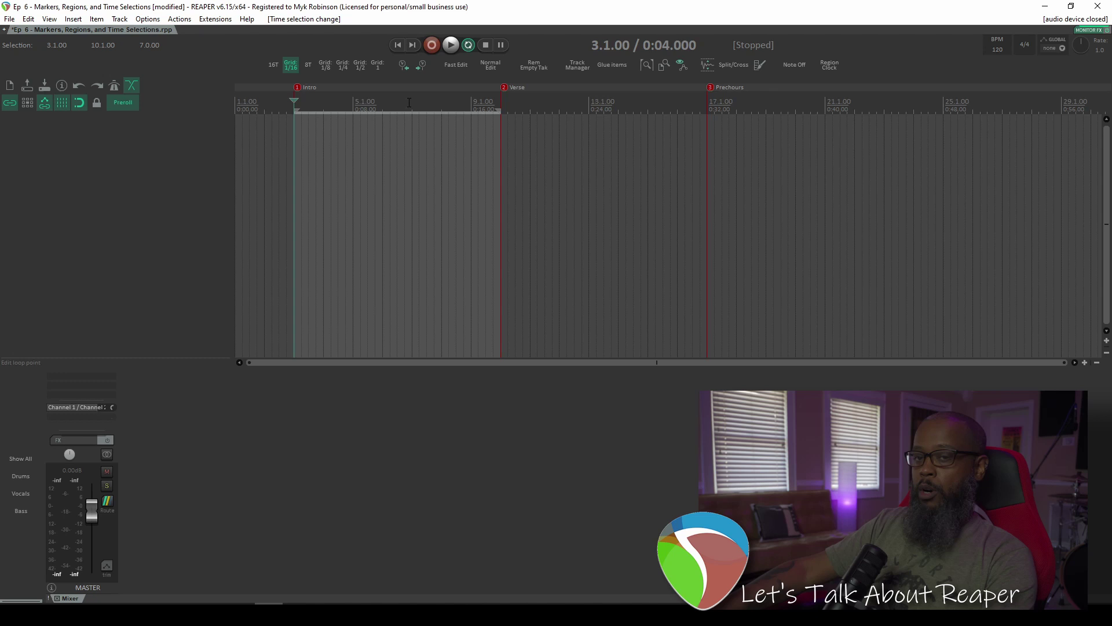
{"action": "left_click", "coordinate": [727, 87]}
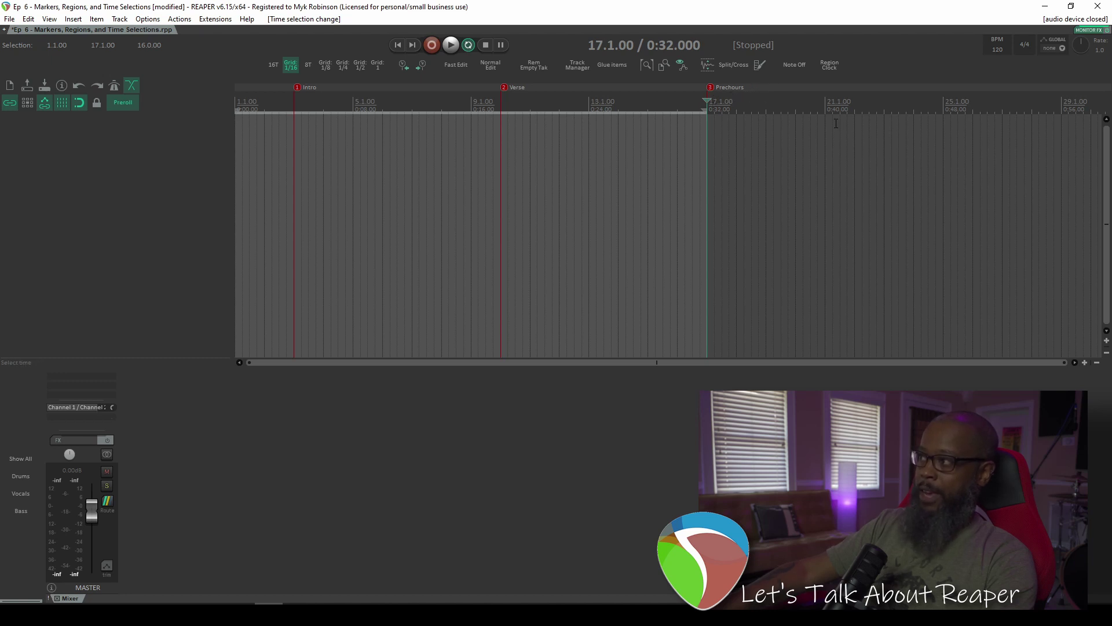
{"action": "left_click", "coordinate": [826, 105]}
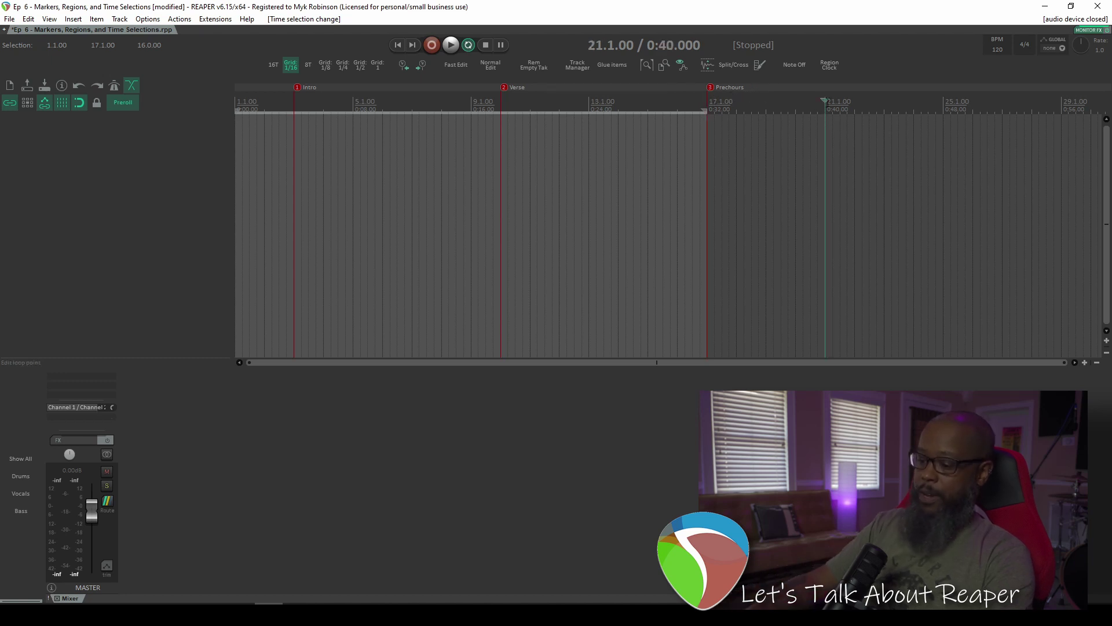
{"action": "key", "text": "shift+m"}
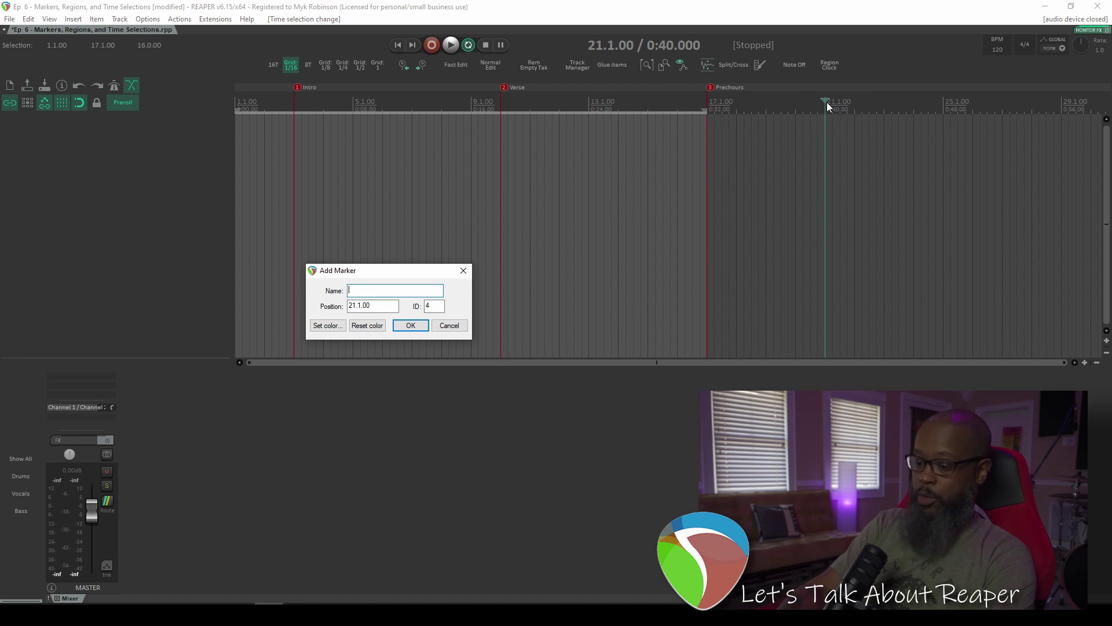
{"action": "type", "text": "Chorus"}
{"action": "key", "text": "Return"}
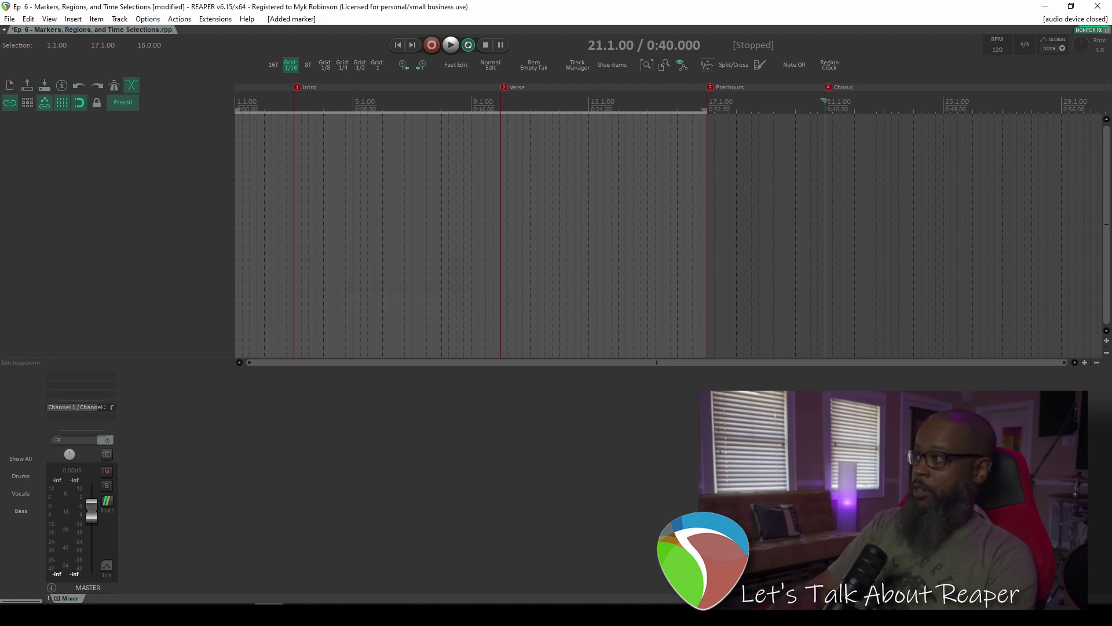
{"action": "double_click", "coordinate": [729, 86]}
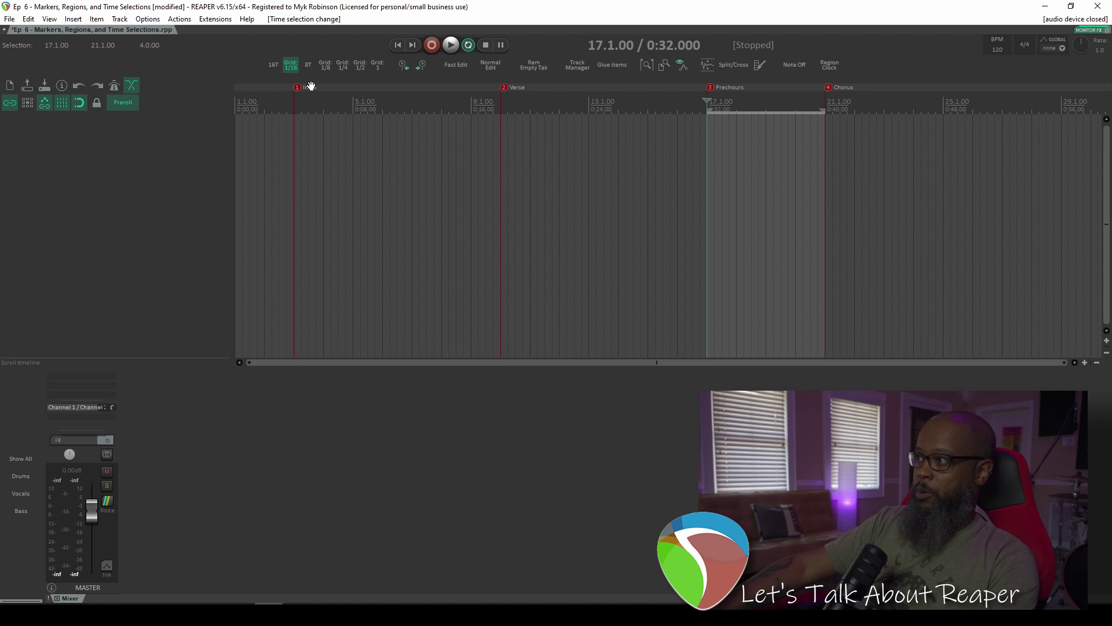
- Select the time from Intro to Verse and insert a region from it
{"action": "left_click", "coordinate": [311, 86]}
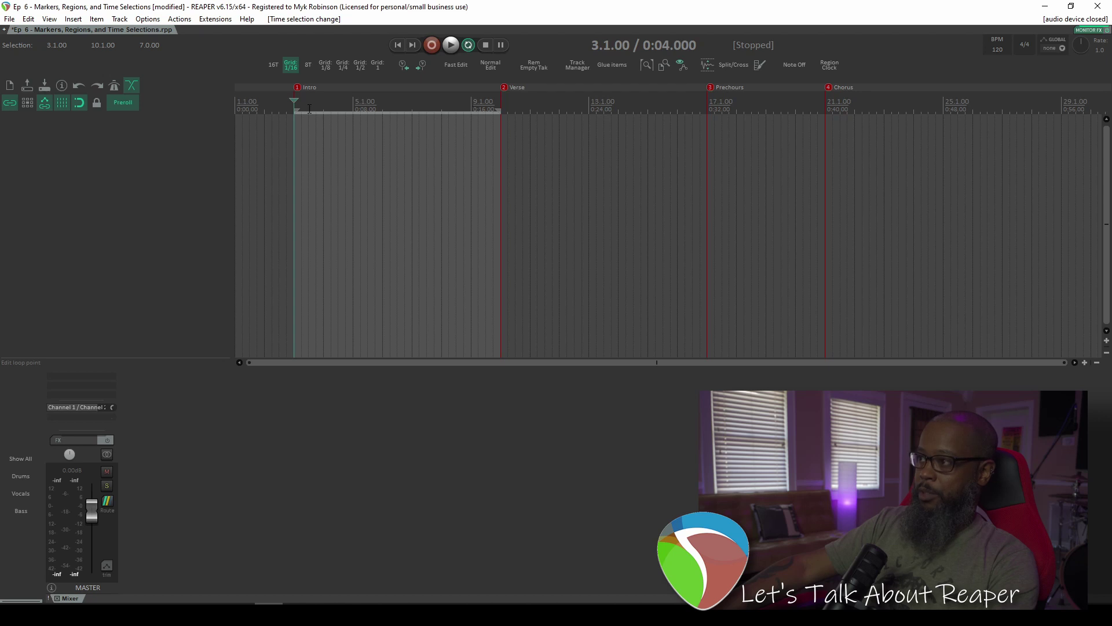
{"action": "left_click", "coordinate": [74, 19]}
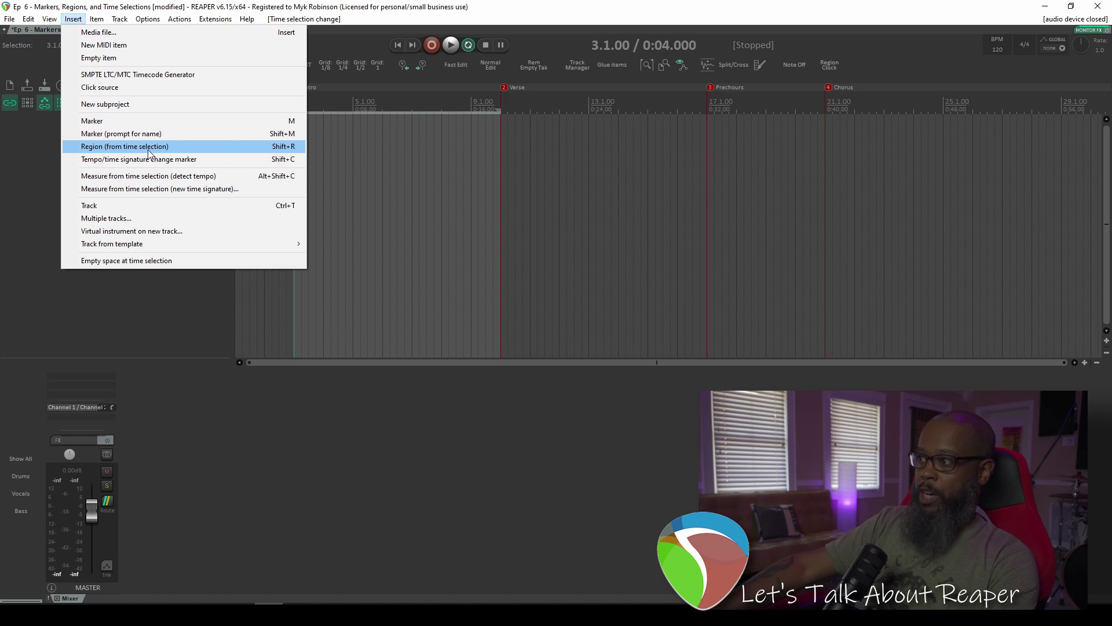
{"action": "left_click", "coordinate": [149, 148]}
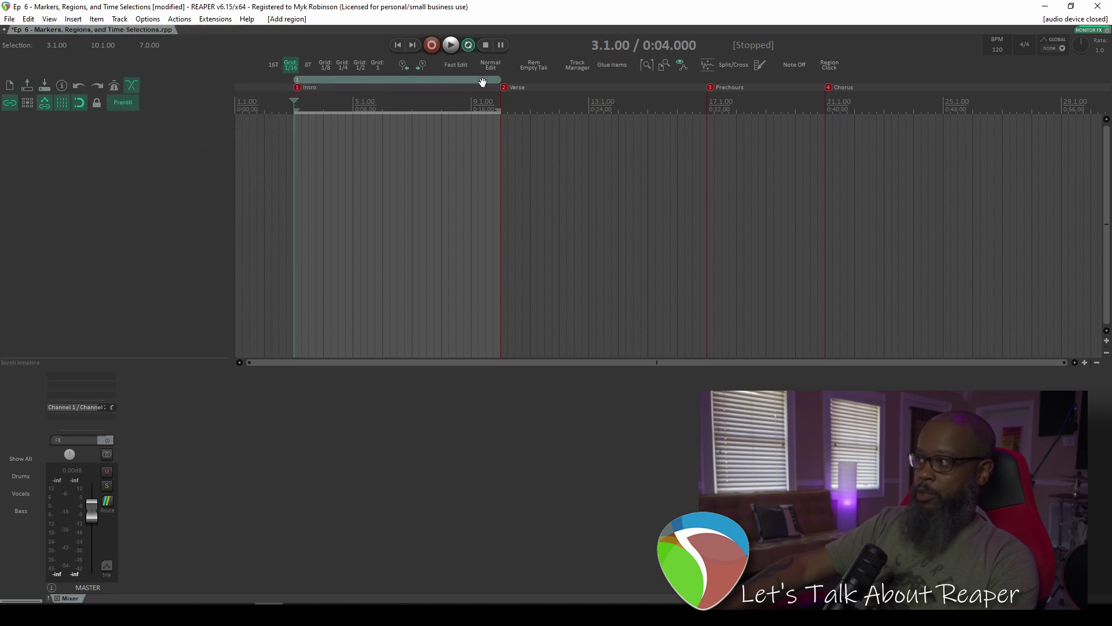
- Remove the region spanning the Intro section
{"action": "right_click", "coordinate": [316, 83]}
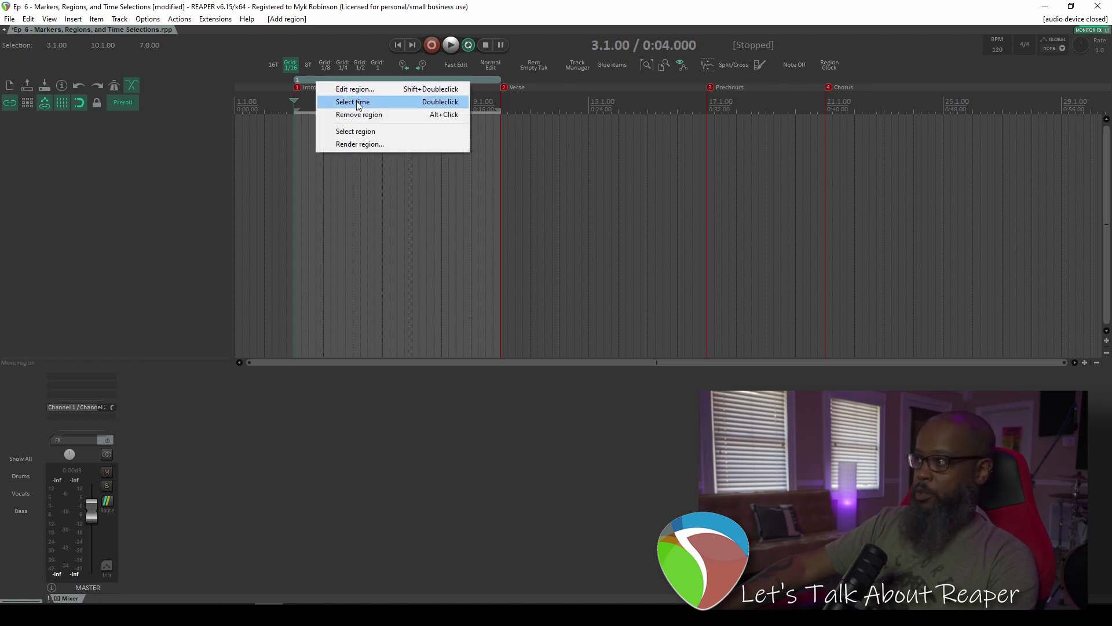
{"action": "left_click", "coordinate": [364, 113]}
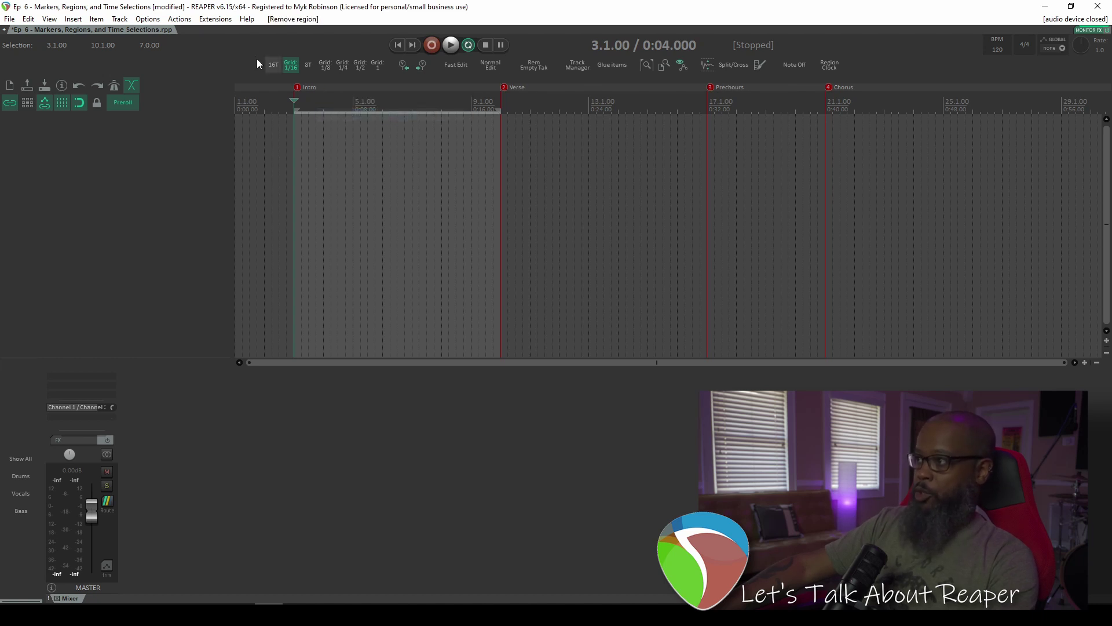
{"action": "left_click", "coordinate": [179, 20]}
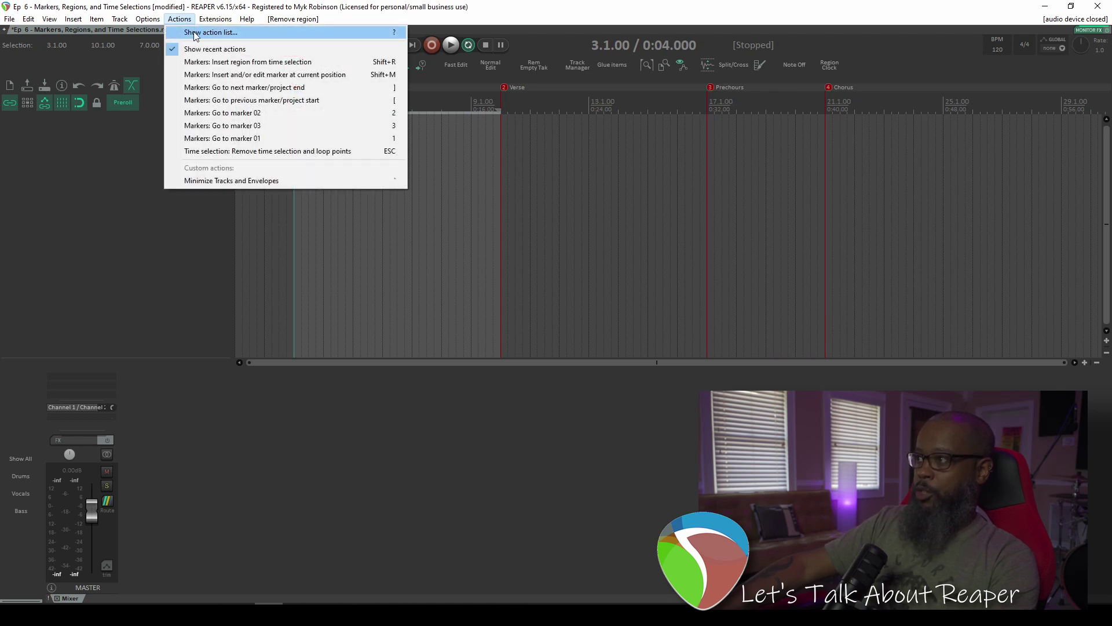
- Bind Shift+R to 'Insert region from time selection and edit...', overriding the existing mapping
{"action": "key", "text": "Escape"}
{"action": "key", "text": "shift+slash"}
{"action": "type", "text": "insert reagion"}
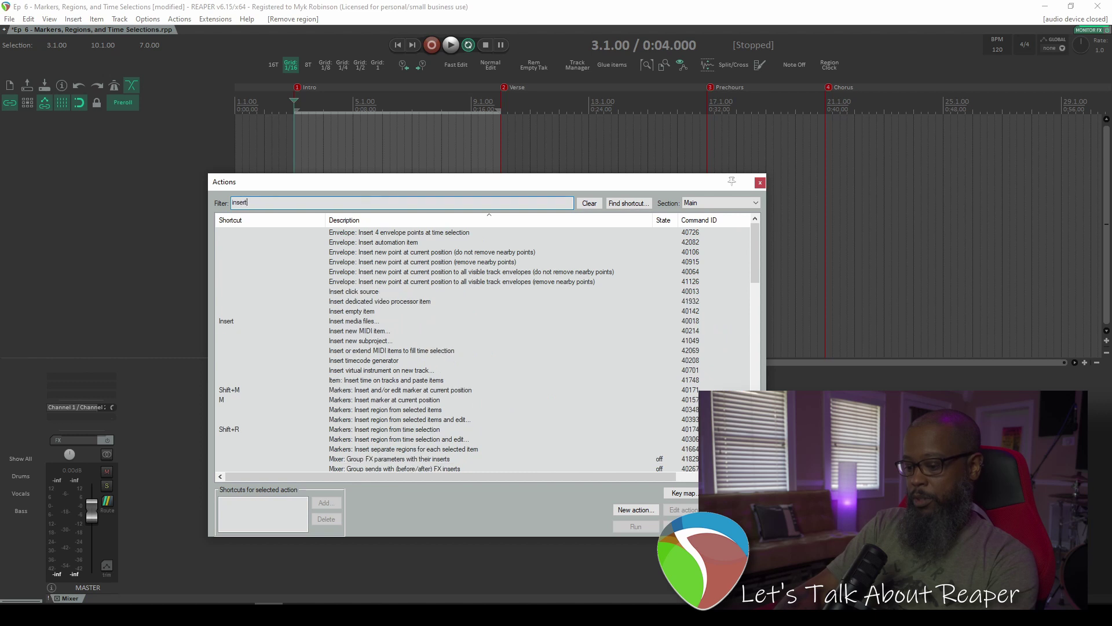
{"action": "key", "text": "BackSpace"}
{"action": "key", "text": "BackSpace"}
{"action": "key", "text": "BackSpace"}
{"action": "key", "text": "BackSpace"}
{"action": "key", "text": "BackSpace"}
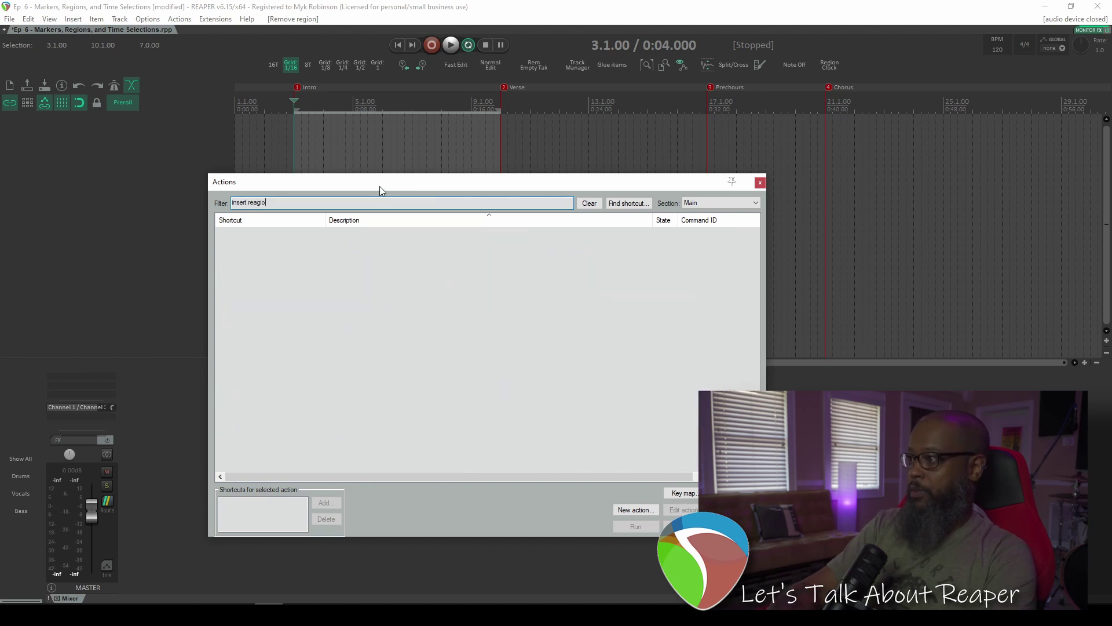
{"action": "type", "text": "gion"}
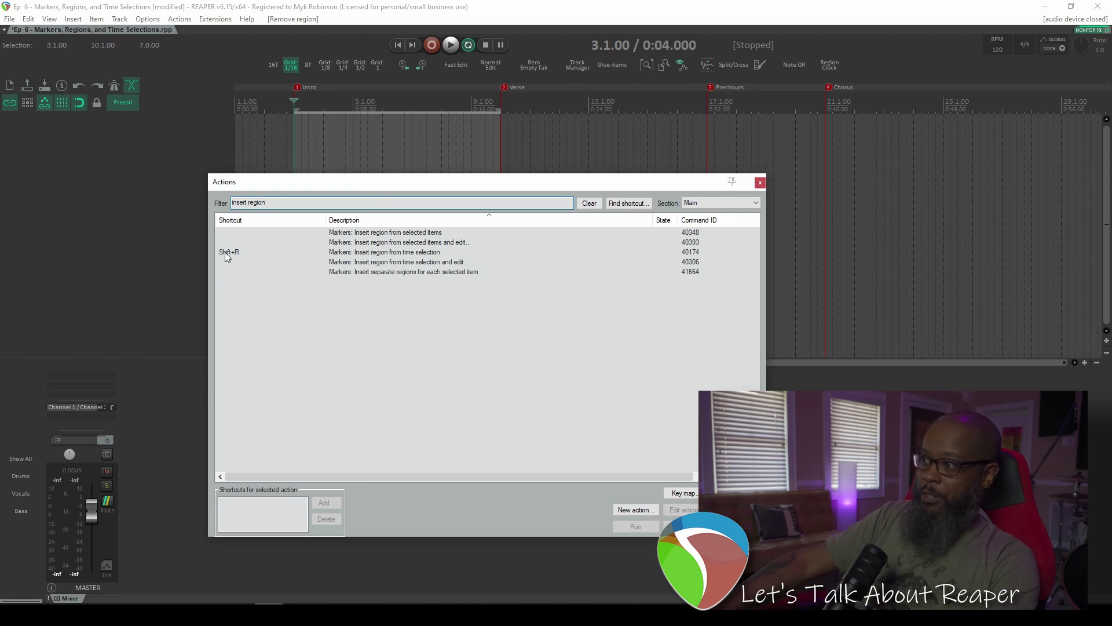
{"action": "left_click", "coordinate": [373, 254]}
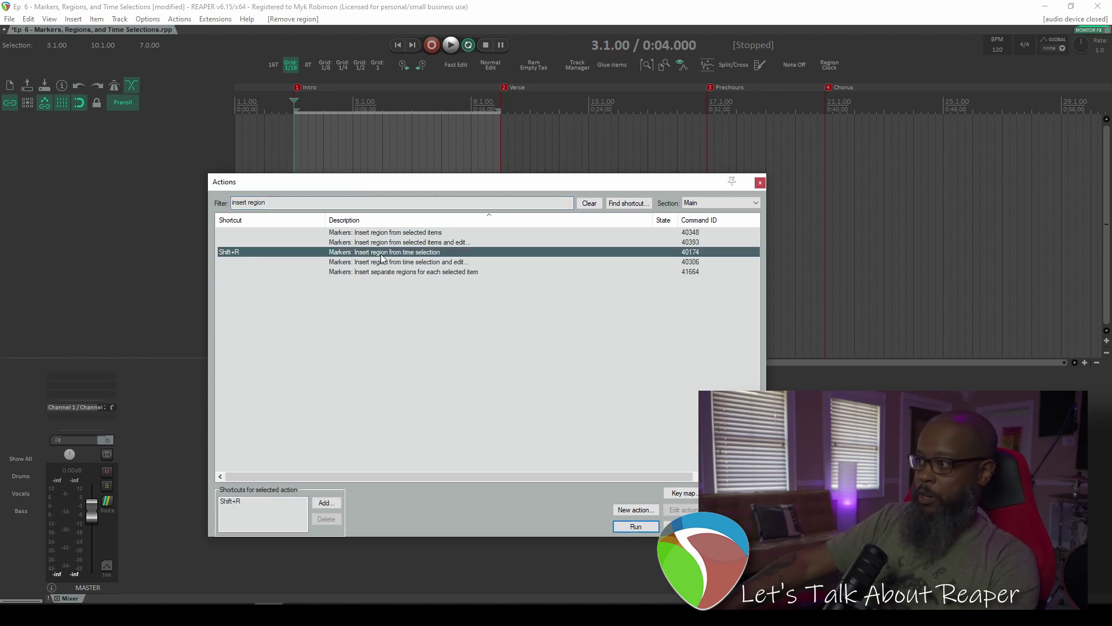
{"action": "left_click", "coordinate": [350, 263]}
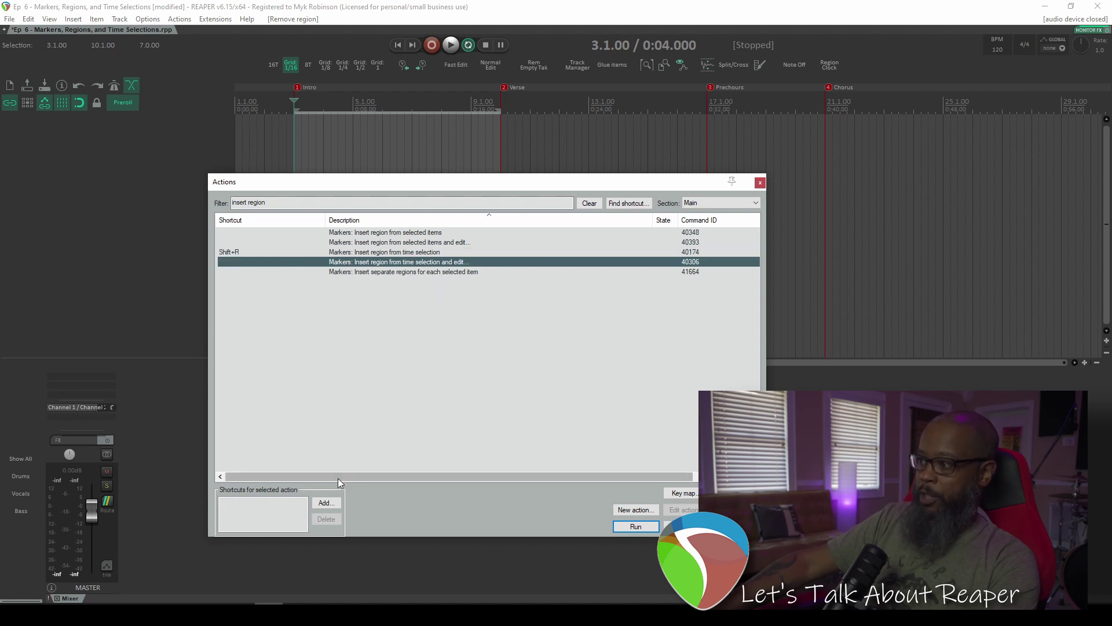
{"action": "left_click", "coordinate": [328, 504]}
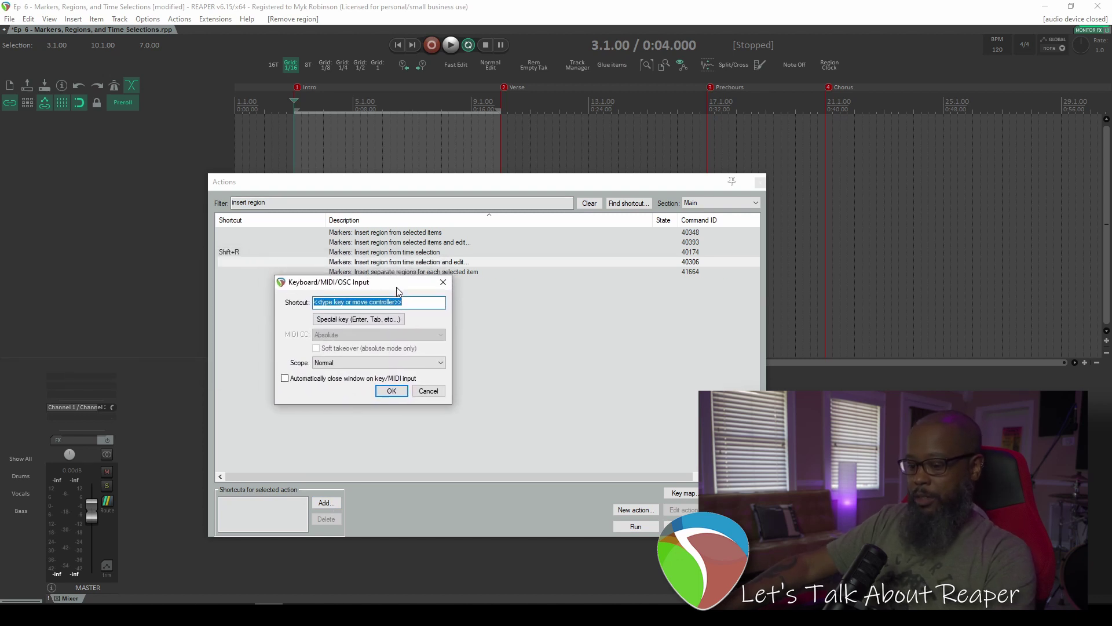
{"action": "key", "text": "shift+r"}
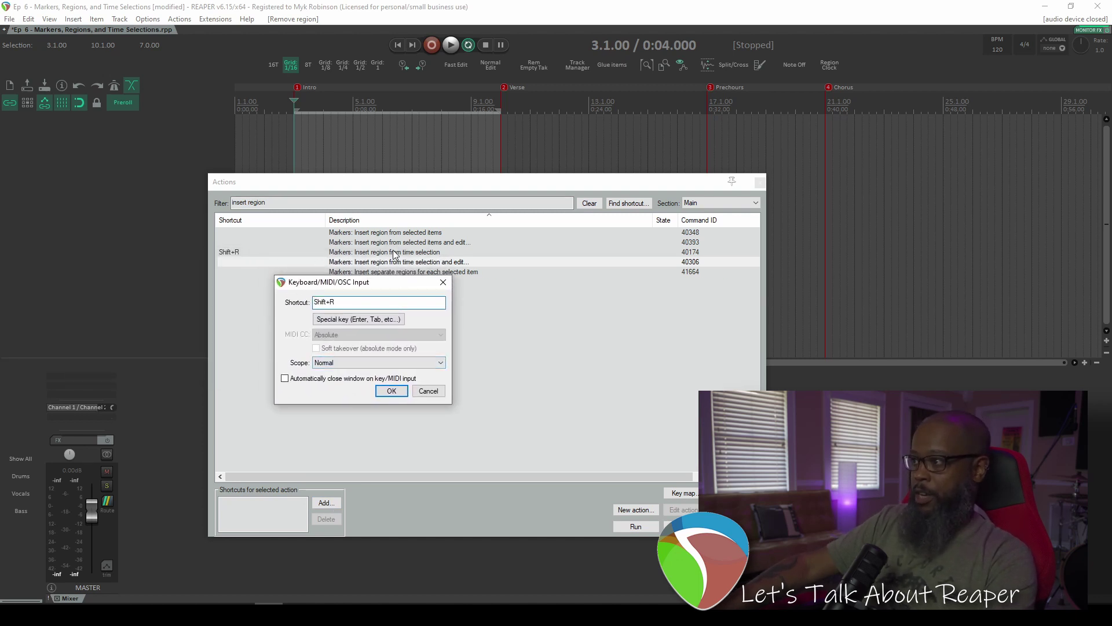
{"action": "left_click", "coordinate": [392, 391]}
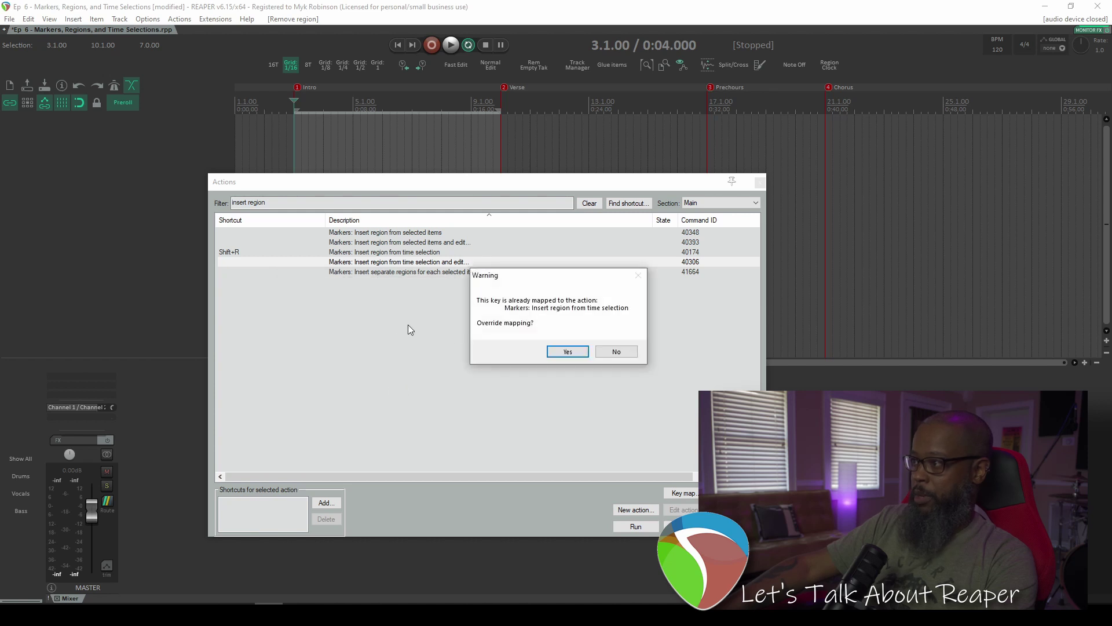
{"action": "left_click", "coordinate": [567, 352]}
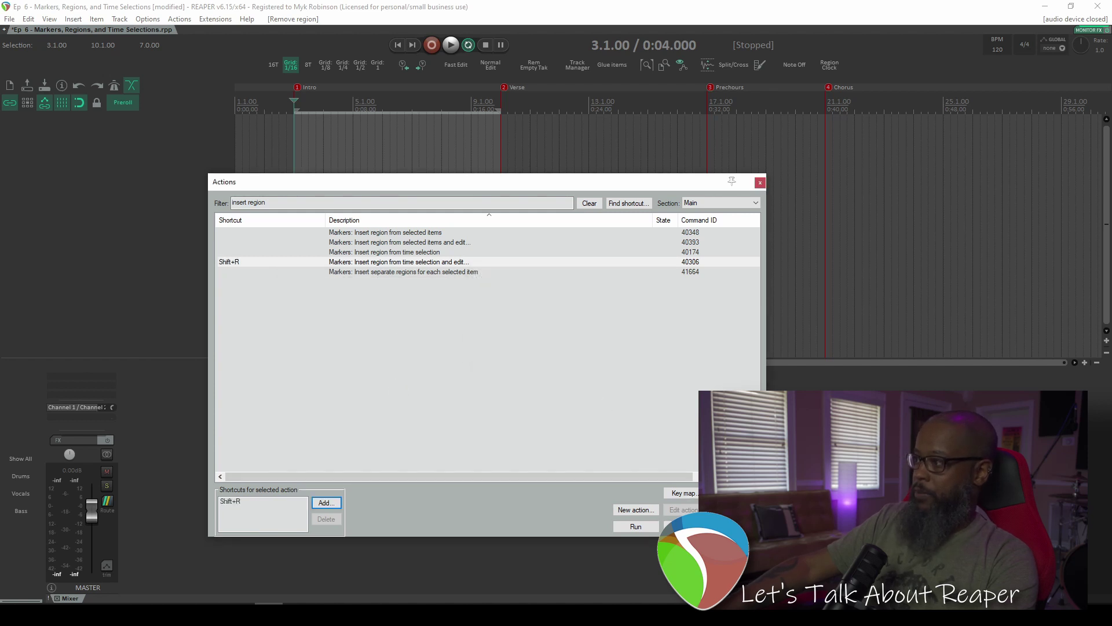
- Create a region from 3.1 to 10.1 with Shift+R and colour it teal
{"action": "key", "text": "Escape"}
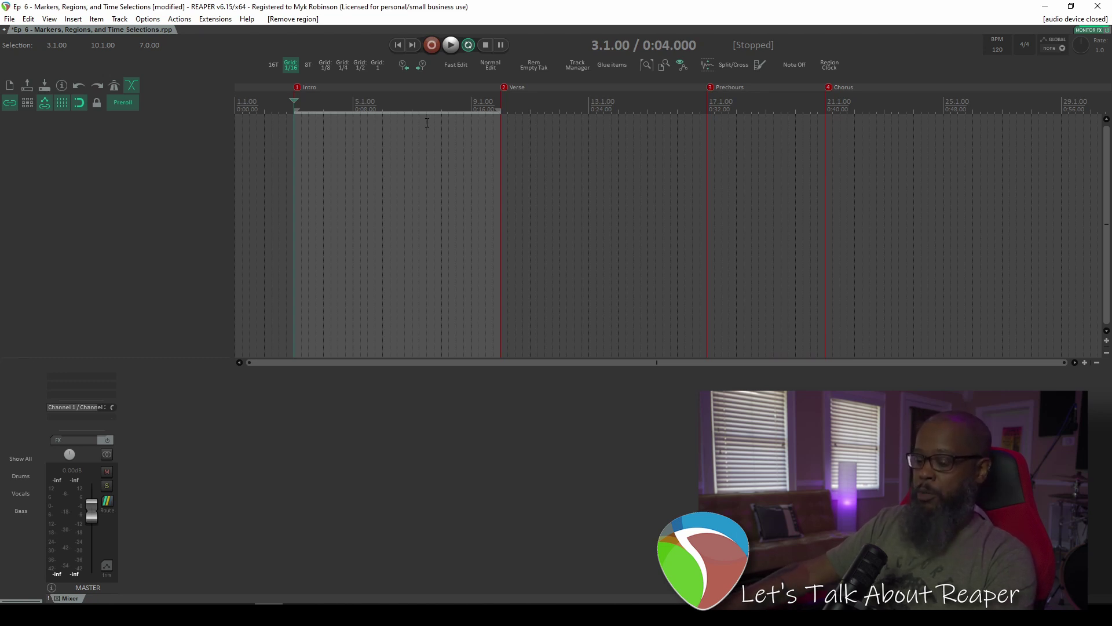
{"action": "key", "text": "shift+r"}
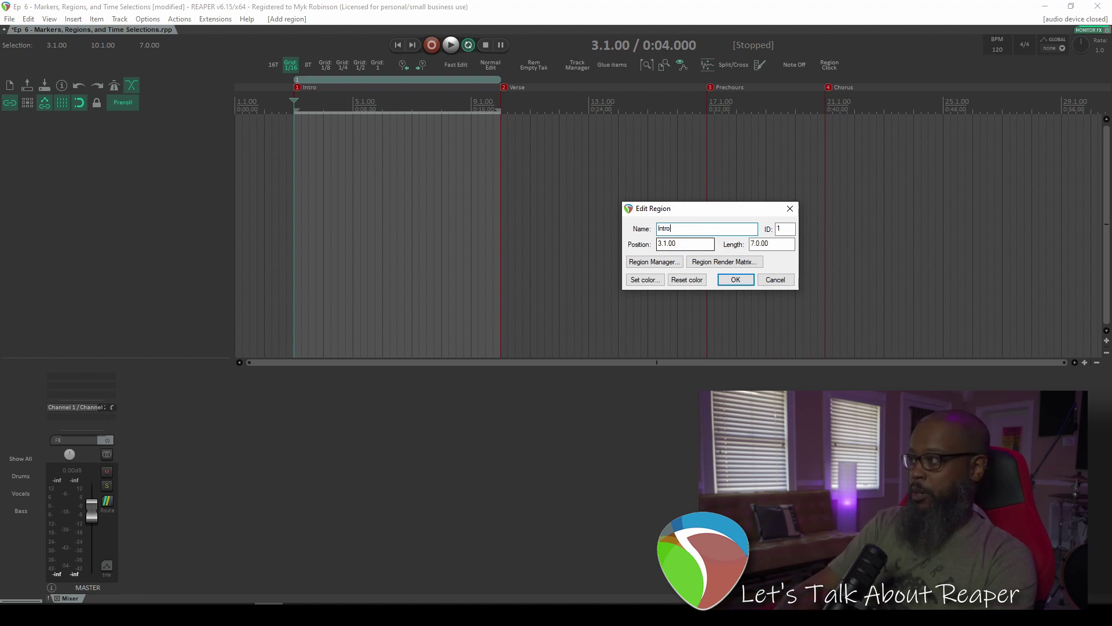
{"action": "left_click", "coordinate": [647, 283]}
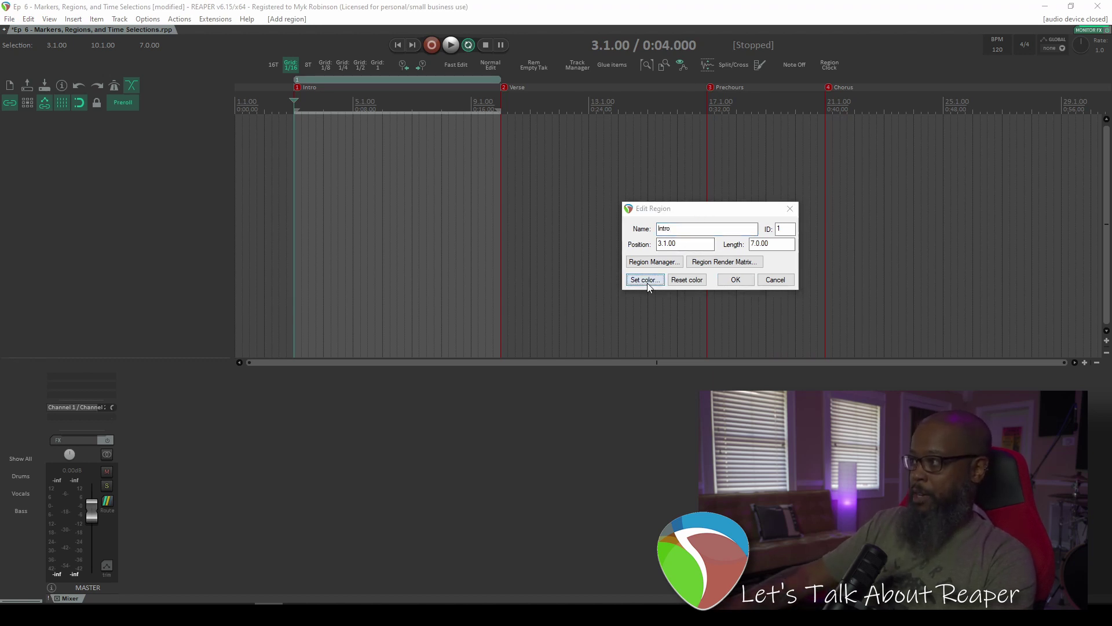
{"action": "left_click", "coordinate": [606, 295]}
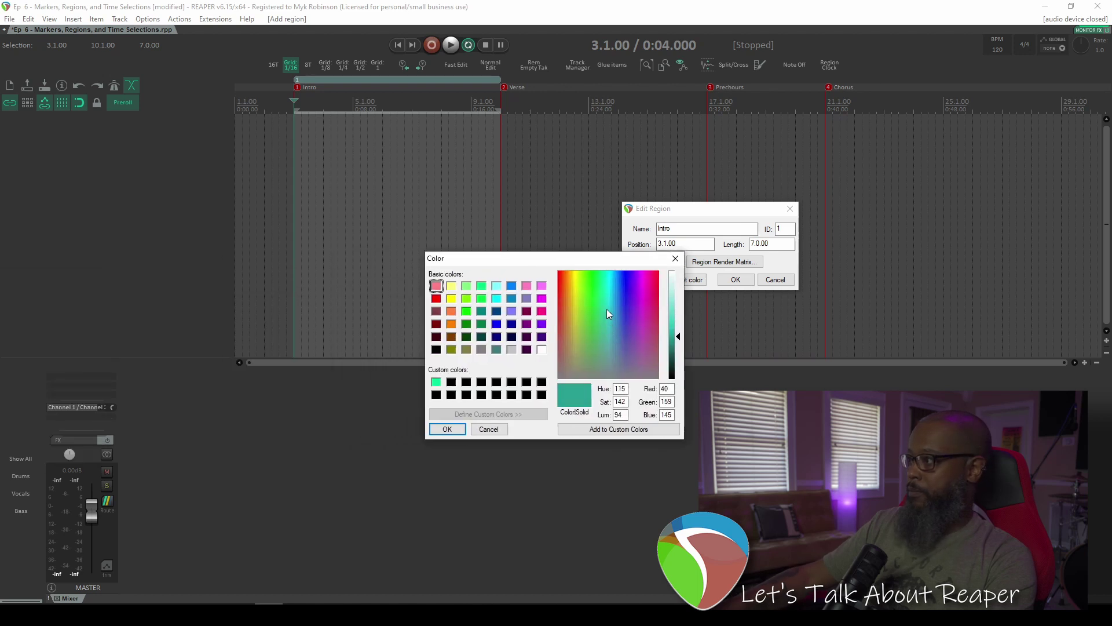
{"action": "left_click", "coordinate": [447, 429]}
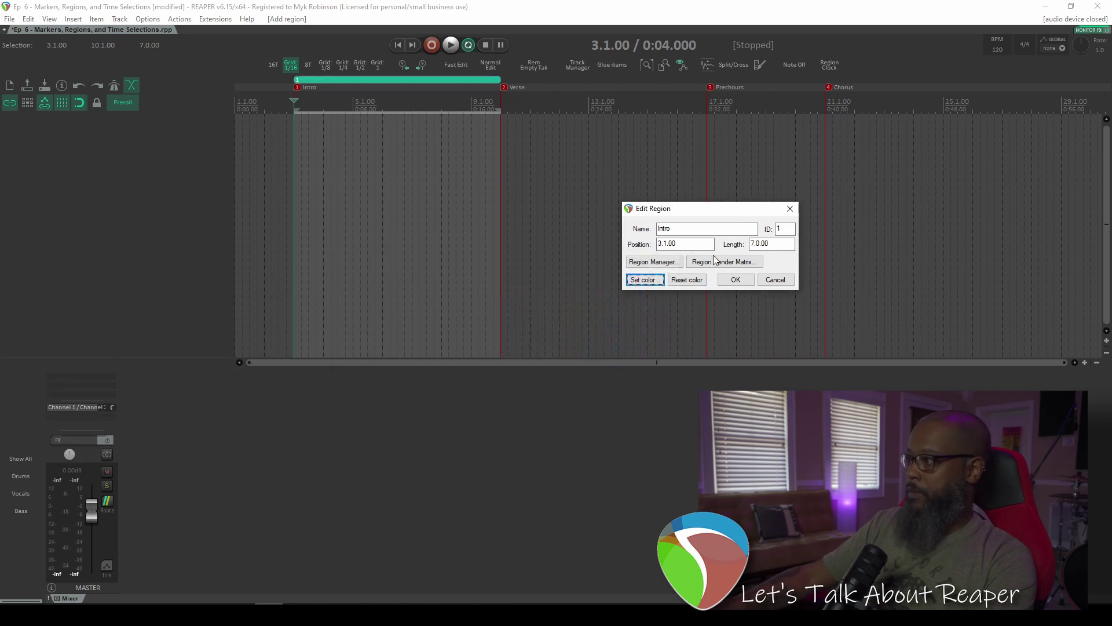
{"action": "left_click", "coordinate": [747, 283]}
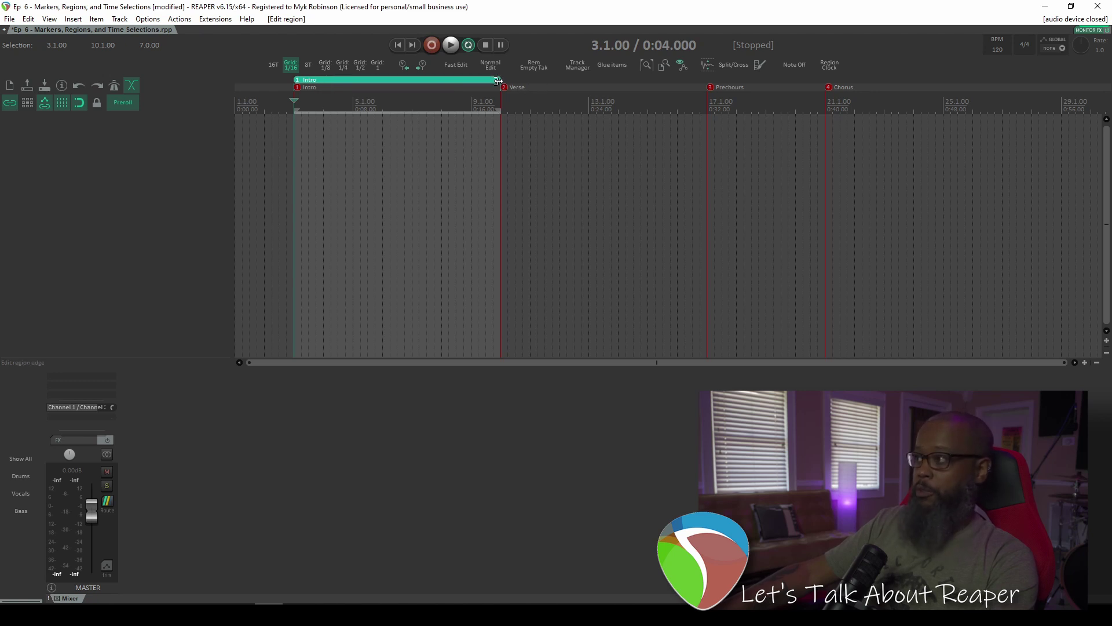
- Stretch the teal region to the Prechorus marker at 17.1.00 and rename it 'intro plus verse'
{"action": "mouse_move", "coordinate": [498, 80]}
{"action": "left_mouse_down"}
{"action": "mouse_move", "coordinate": [906, 78]}
{"action": "mouse_move", "coordinate": [405, 78]}
{"action": "mouse_move", "coordinate": [705, 81]}
{"action": "left_mouse_up"}
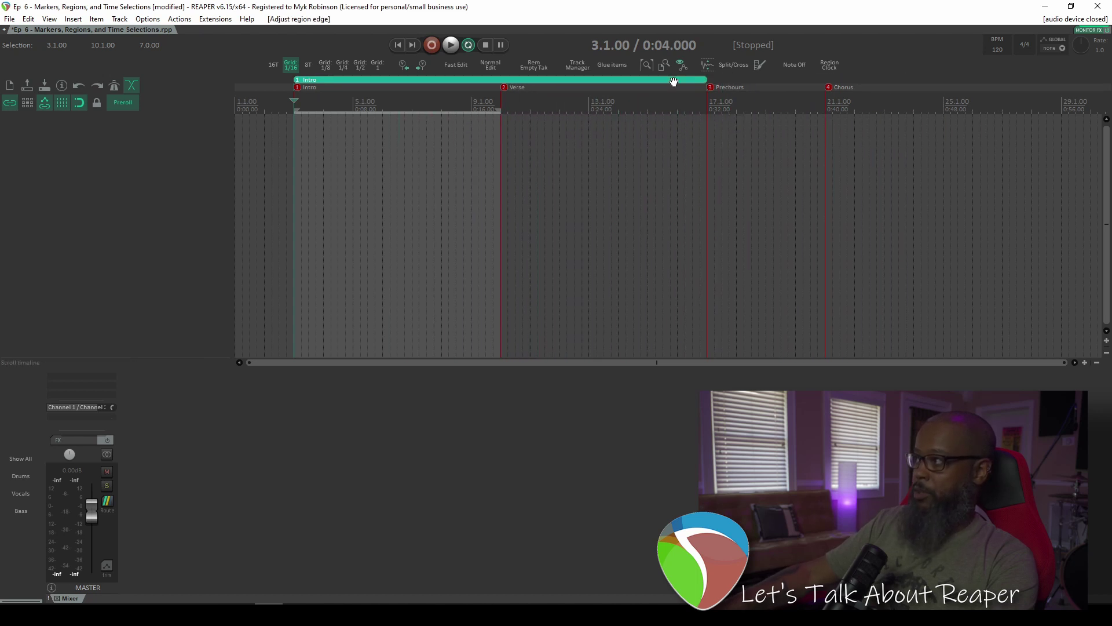
{"action": "right_click", "coordinate": [313, 83]}
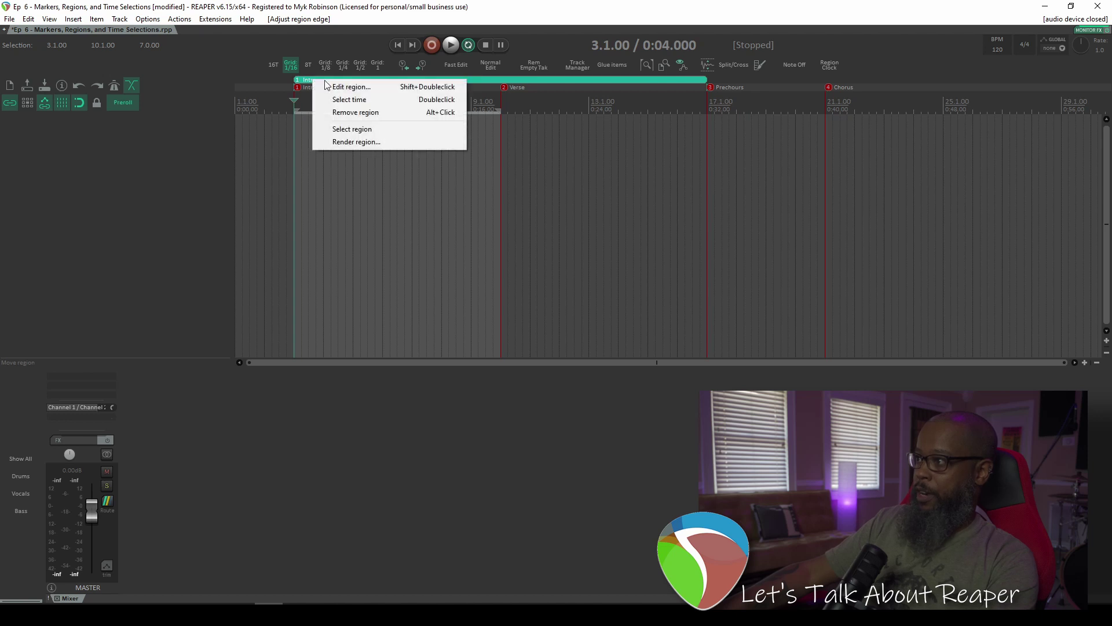
{"action": "left_click", "coordinate": [348, 87]}
{"action": "type", "text": "int"}
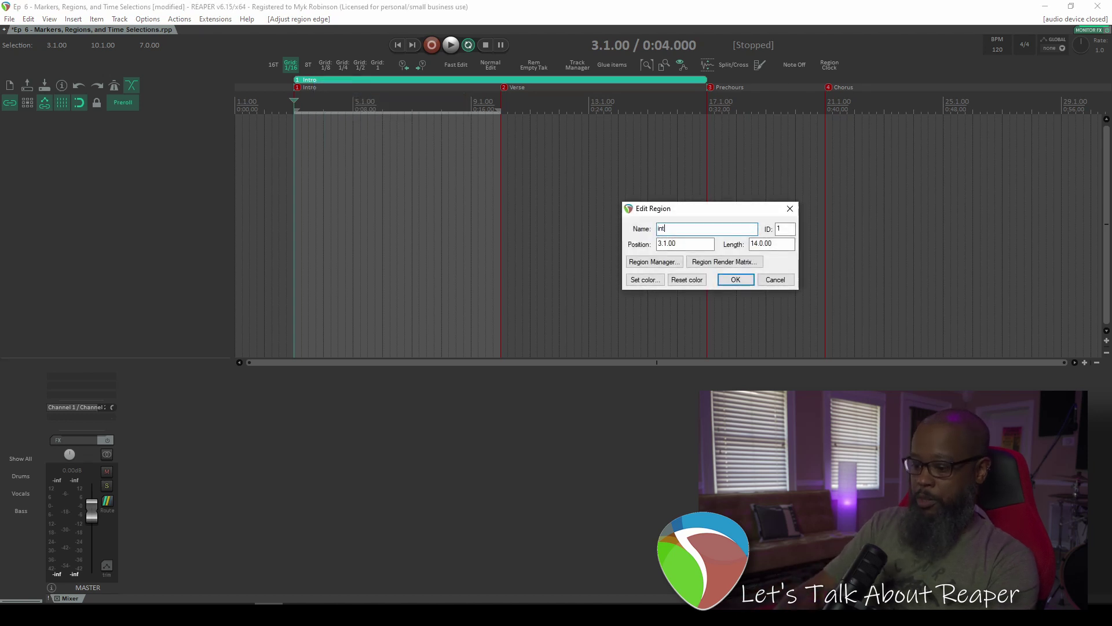
{"action": "type", "text": "ro plus verse"}
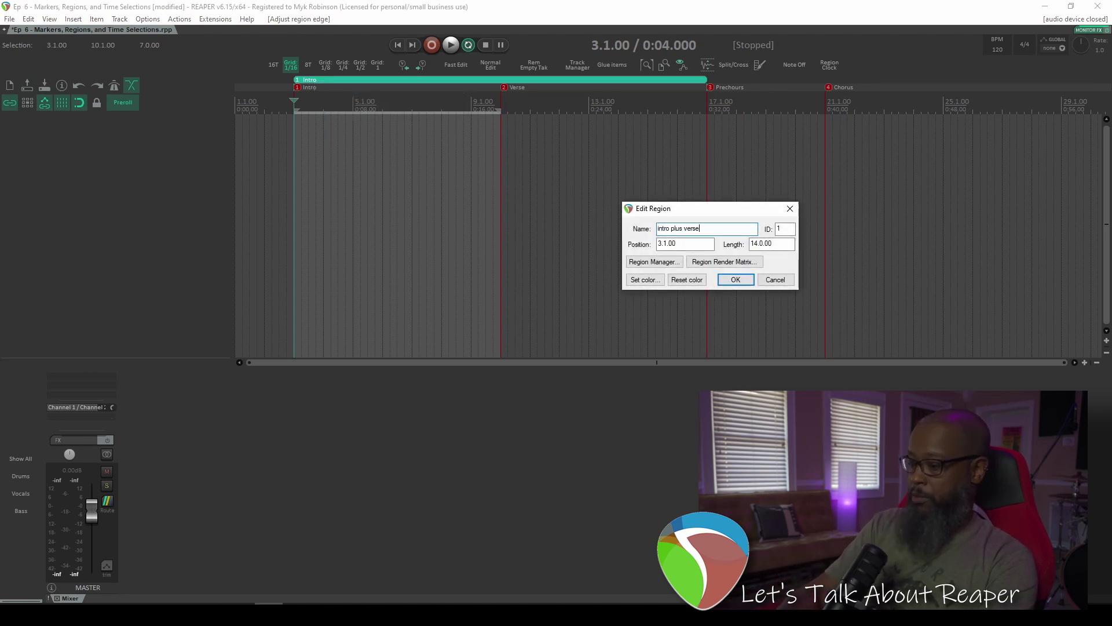
{"action": "key", "text": "Return"}
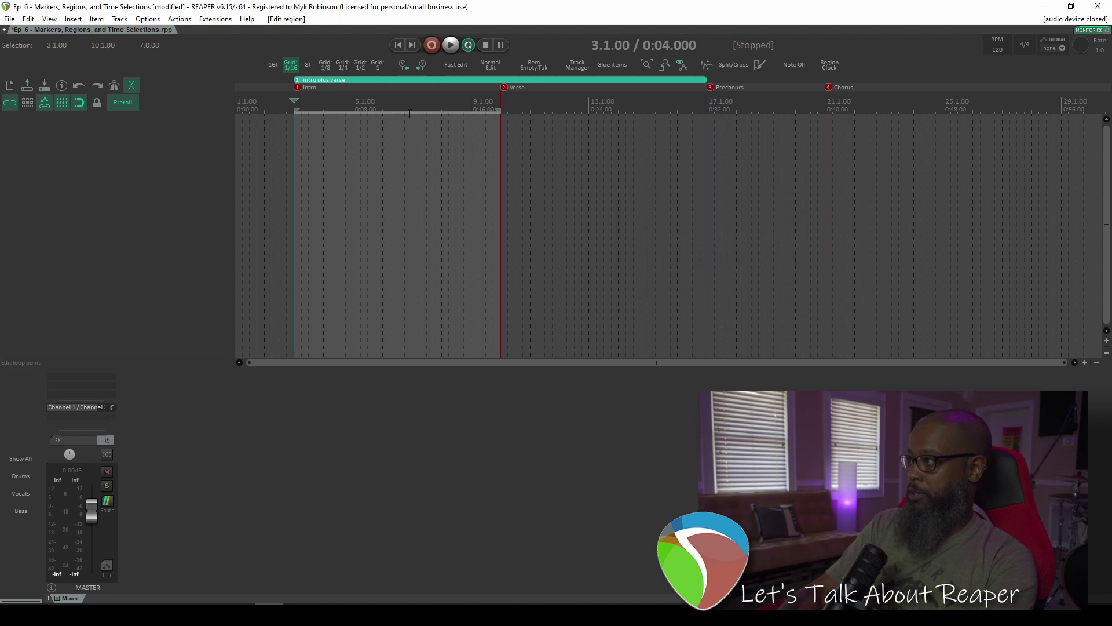
{"action": "left_click", "coordinate": [322, 84]}
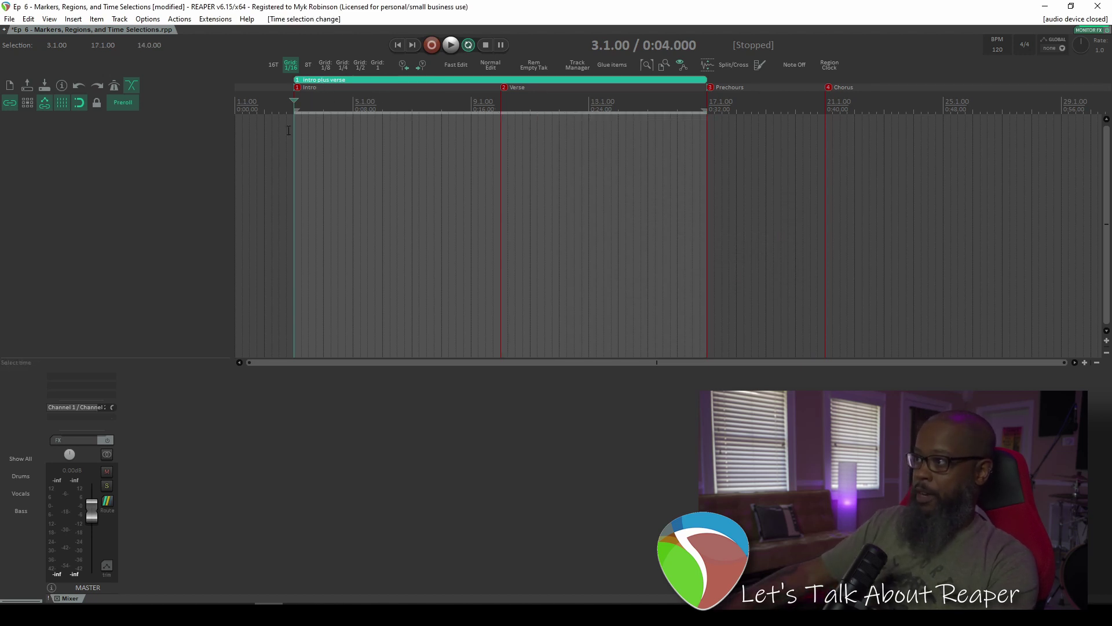
{"action": "left_click", "coordinate": [310, 88]}
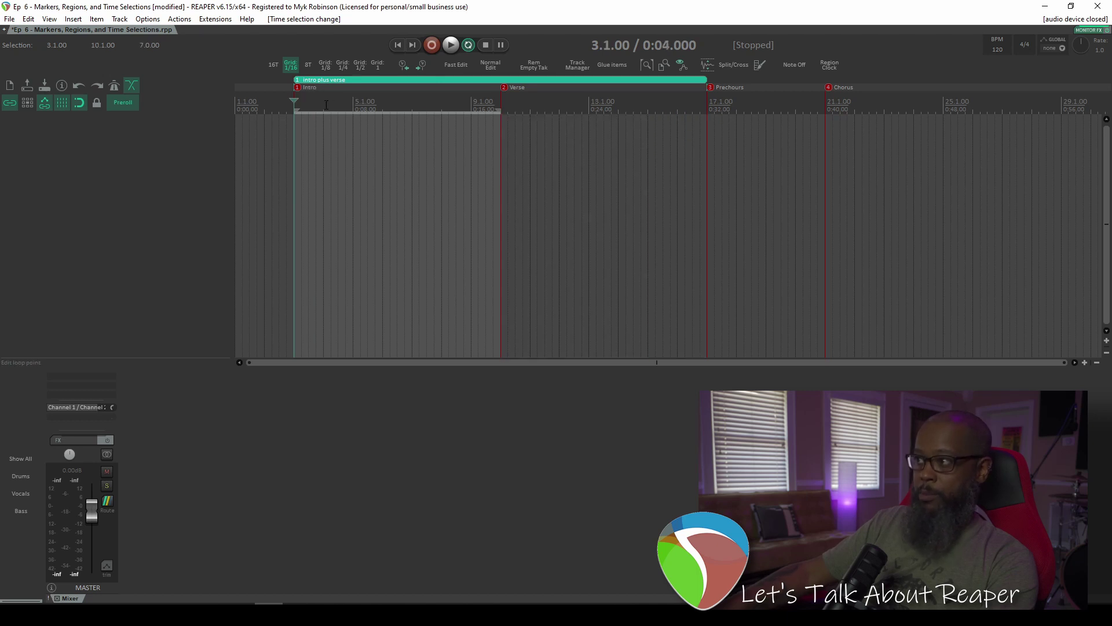